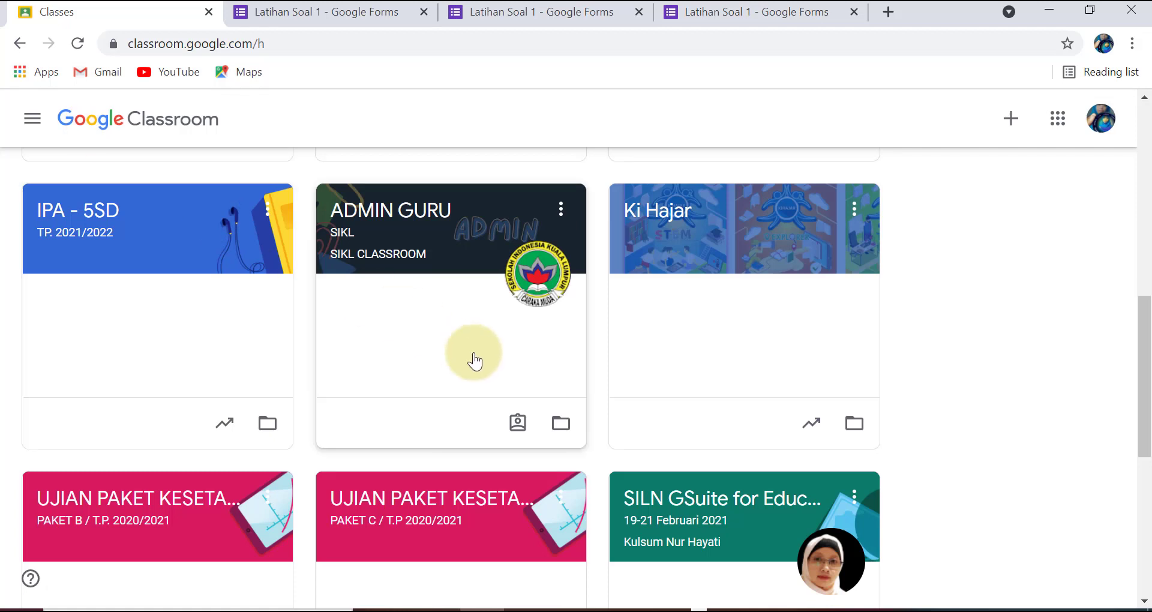
# Step: Switch from Google Classroom to Google Forms and open the form "Copy of Latihan Soal 1"
pyautogui.click(1058, 122)
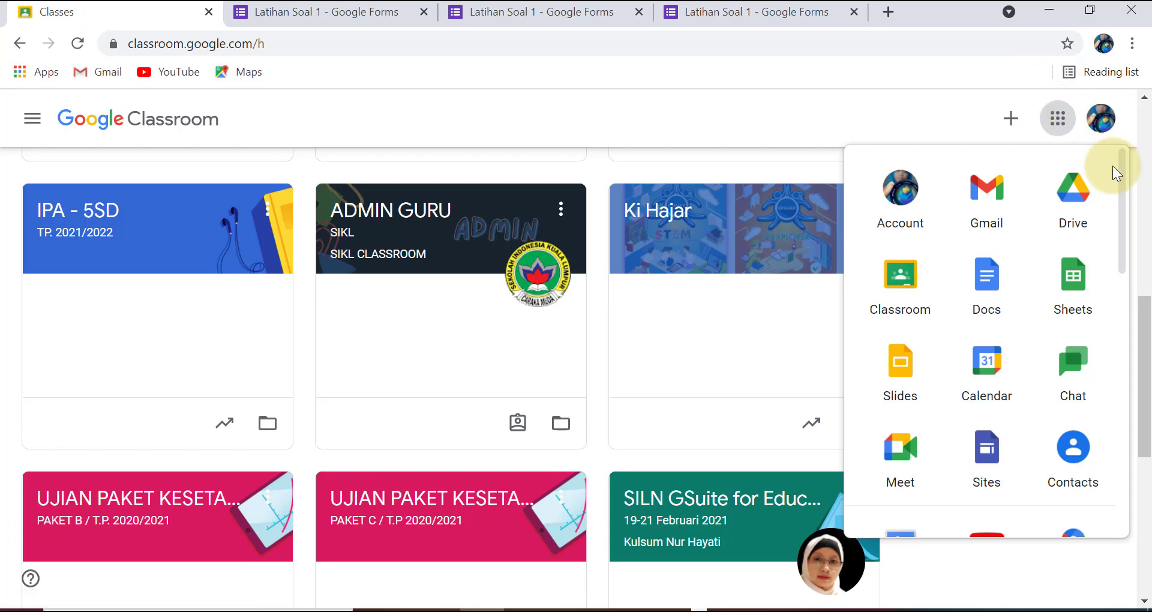
pyautogui.moveTo(1121, 175); pyautogui.dragTo(1110, 305)
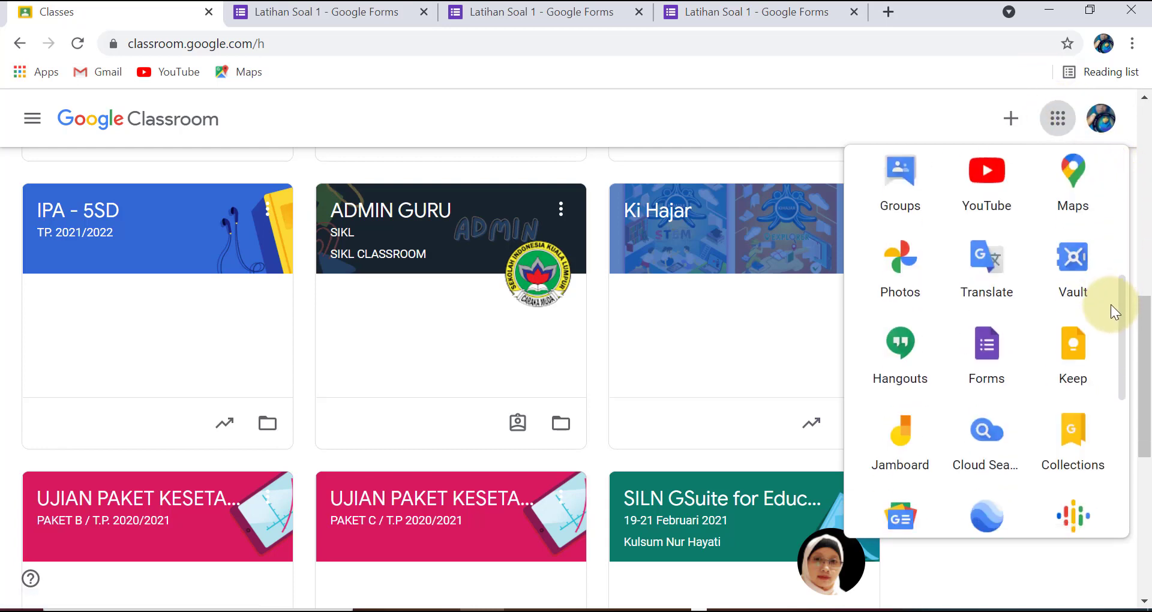
pyautogui.click(984, 347)
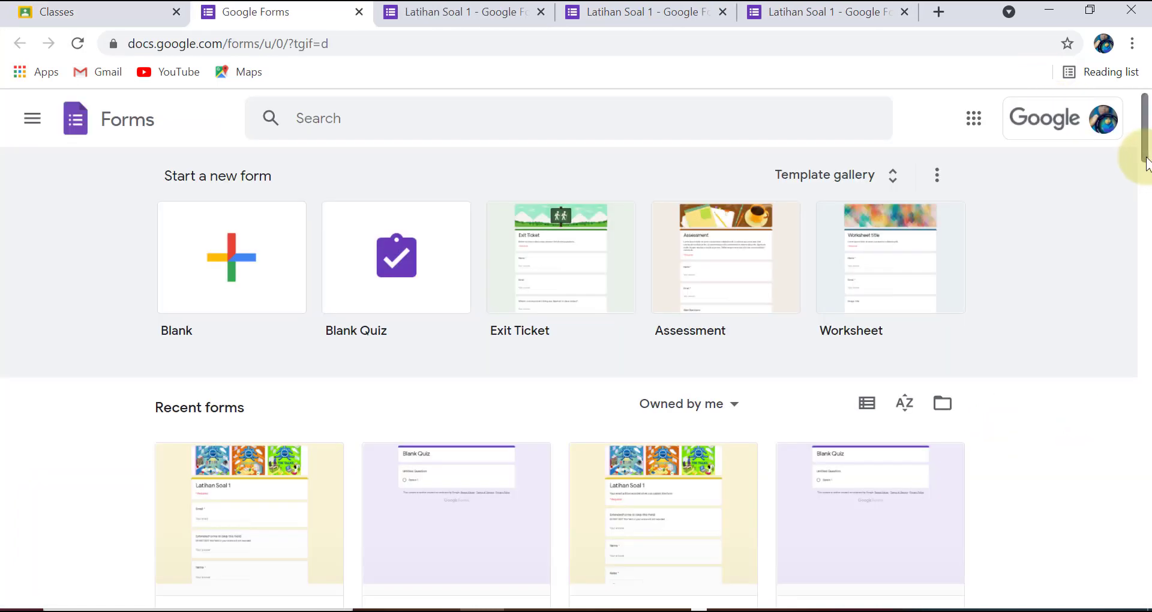
pyautogui.moveTo(1146, 163); pyautogui.dragTo(1146, 187)
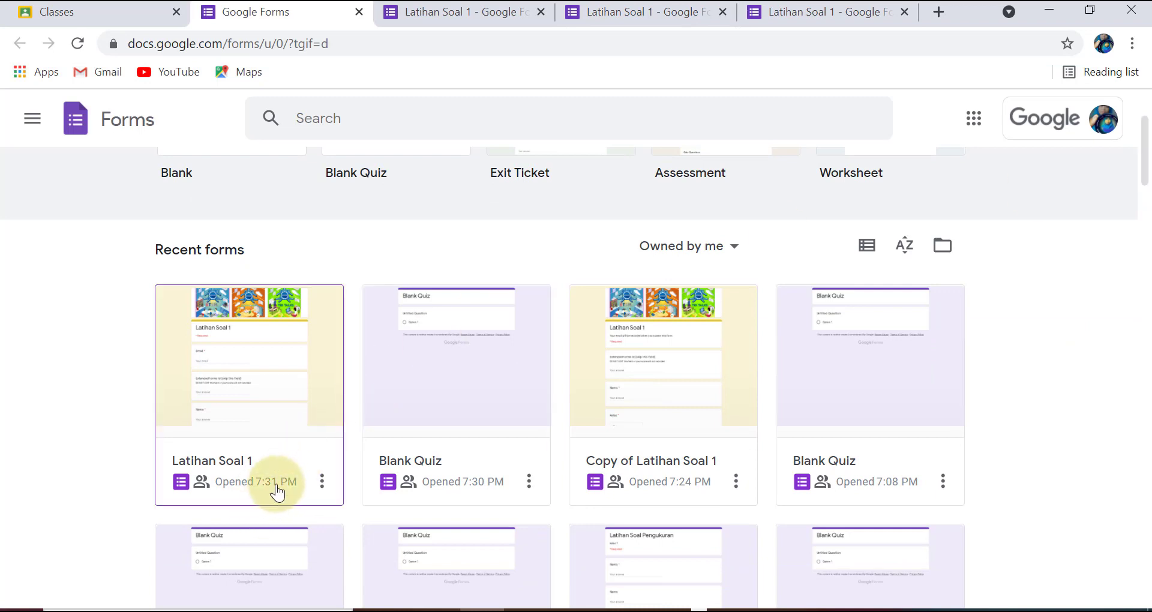
pyautogui.click(690, 407)
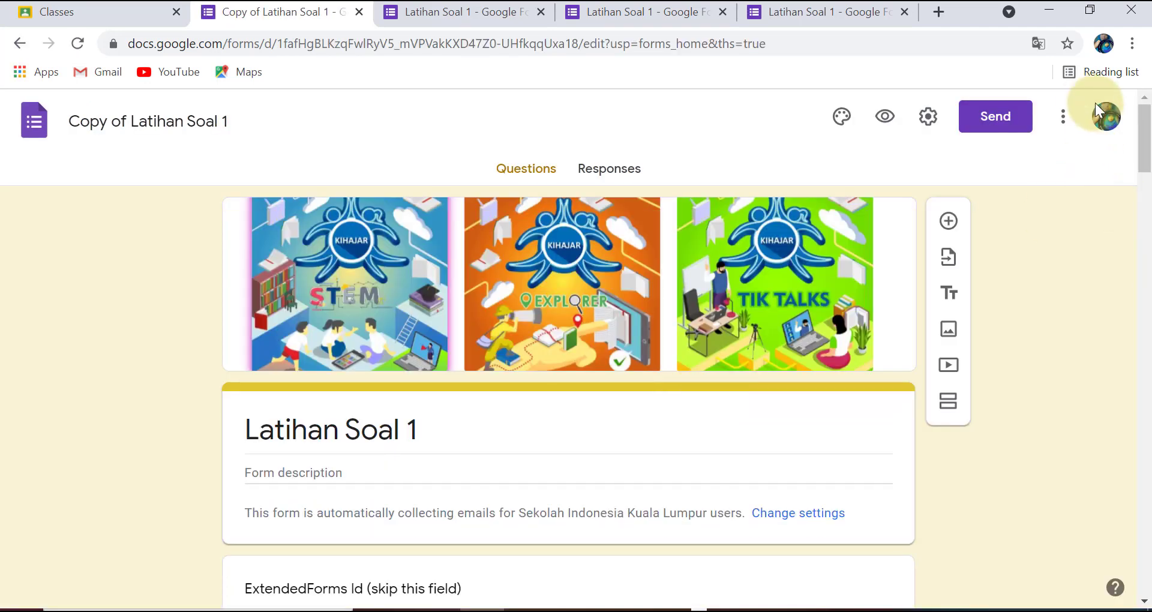
# Step: Find the Extended Forms add-on in the Google Workspace Marketplace and open its listing
pyautogui.click(1053, 125)
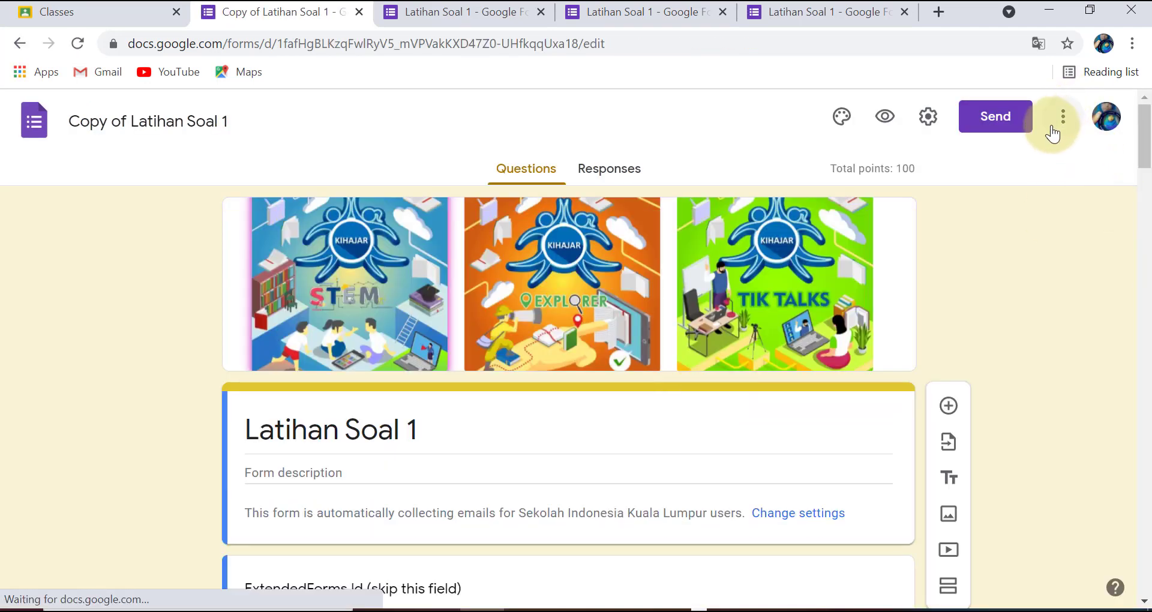
pyautogui.click(1061, 123)
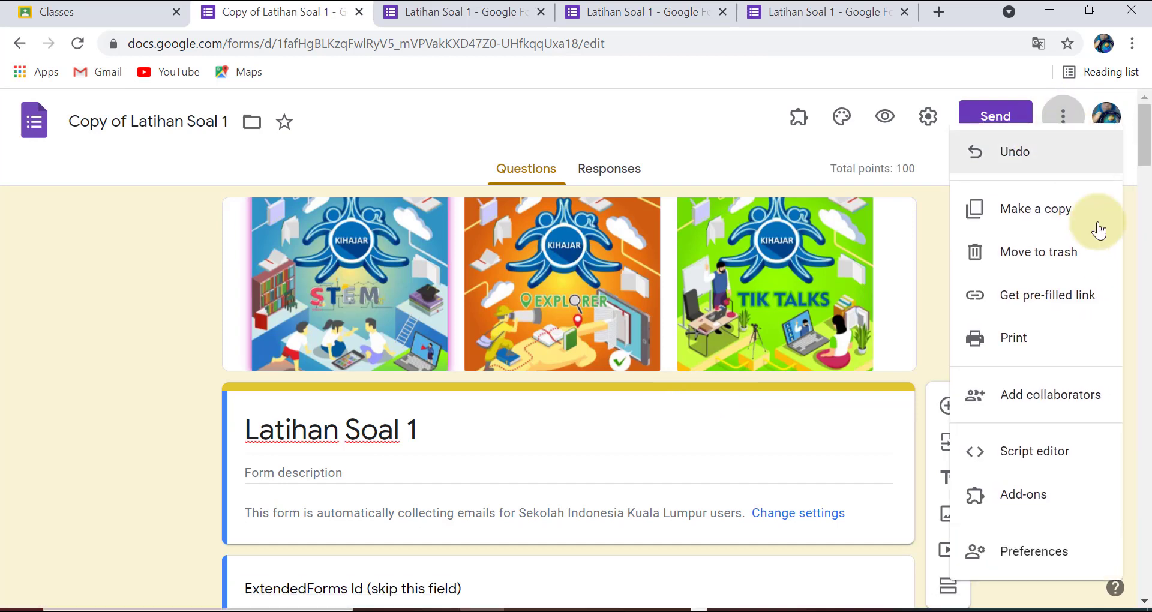
pyautogui.click(1017, 515)
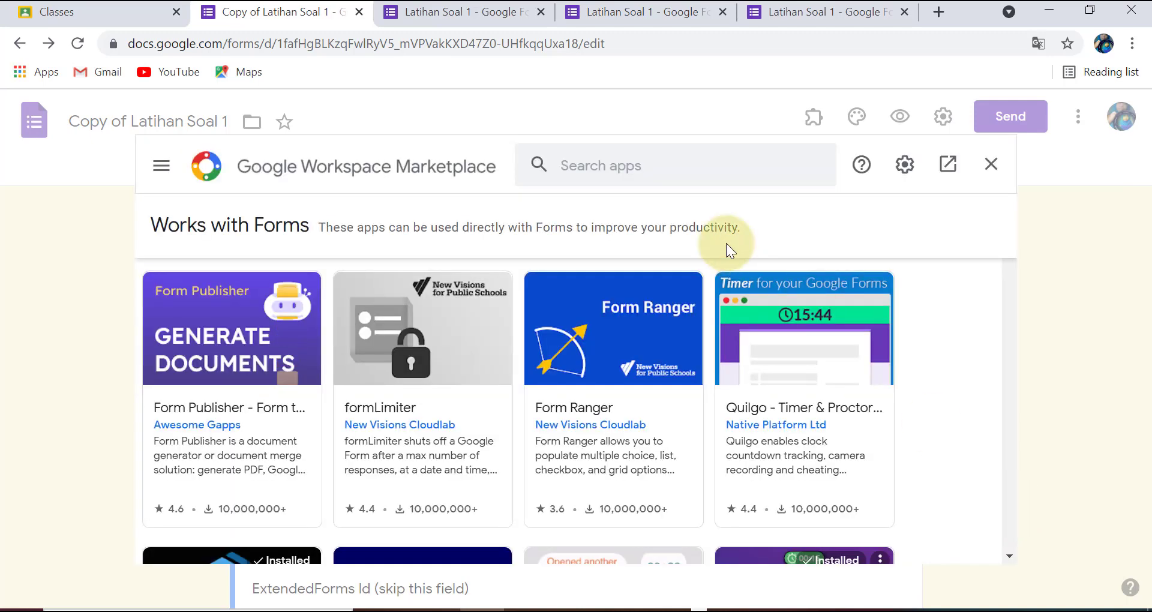
pyautogui.click(565, 166)
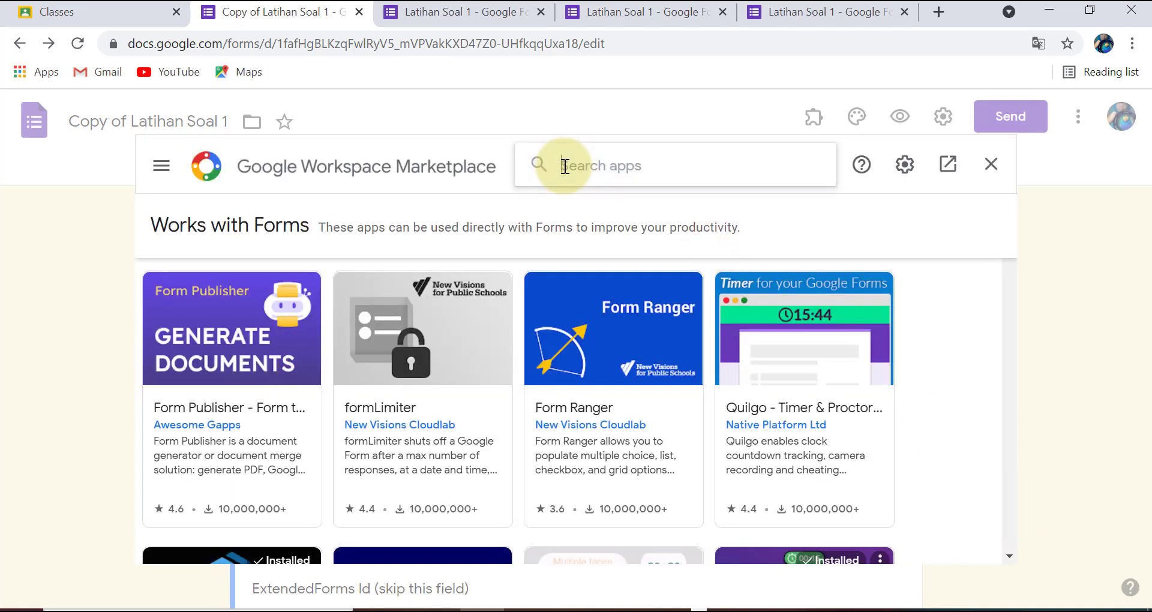
pyautogui.write('exte')
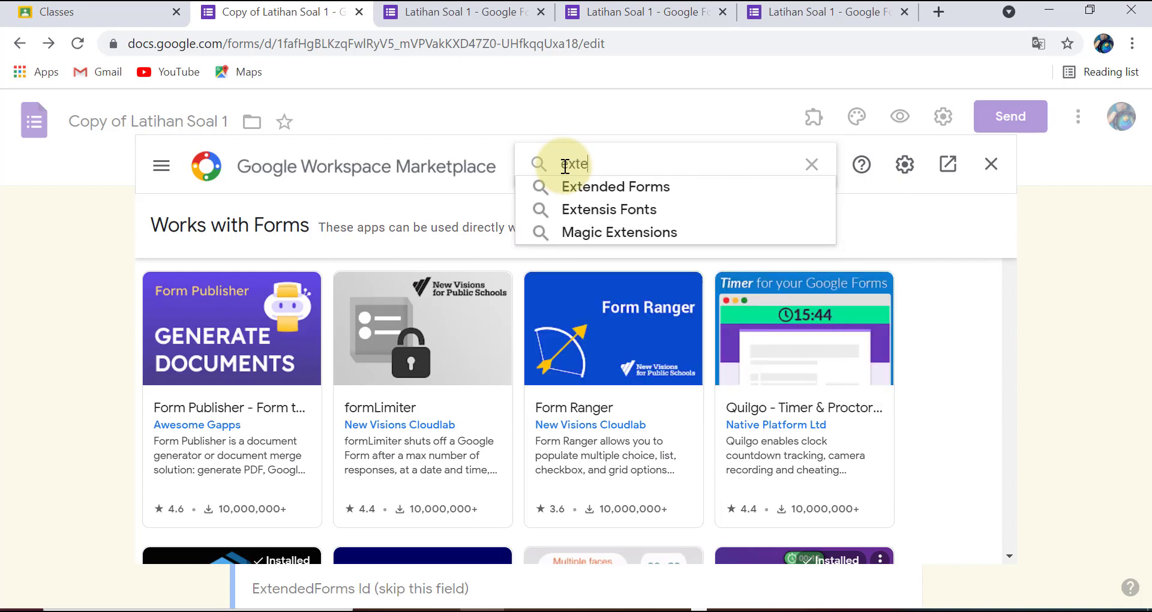
pyautogui.write('nded for')
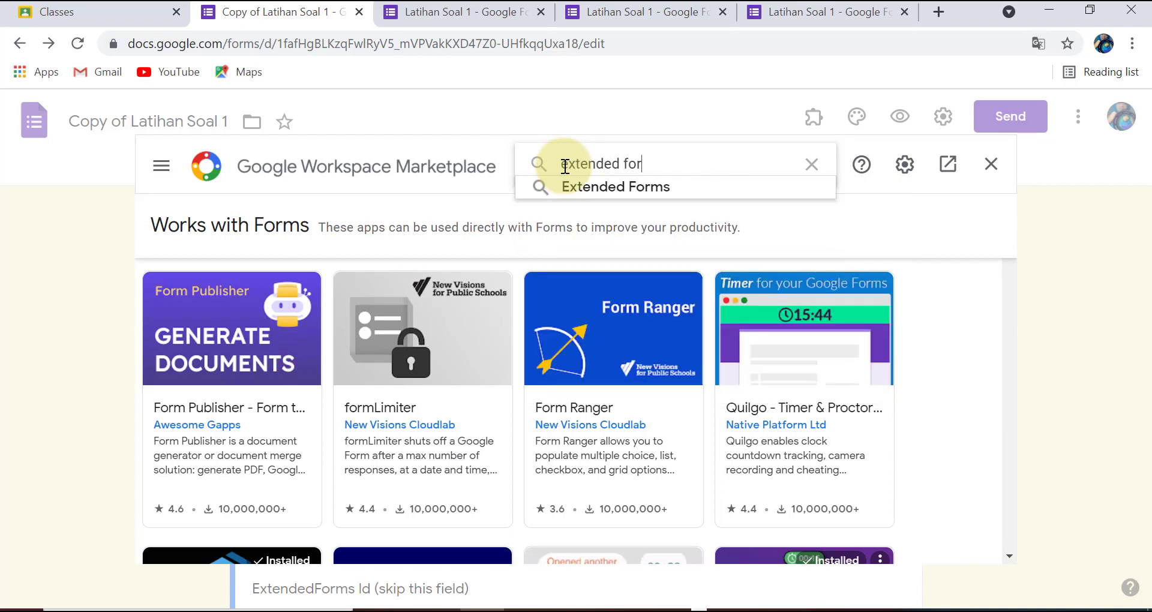
pyautogui.click(570, 186)
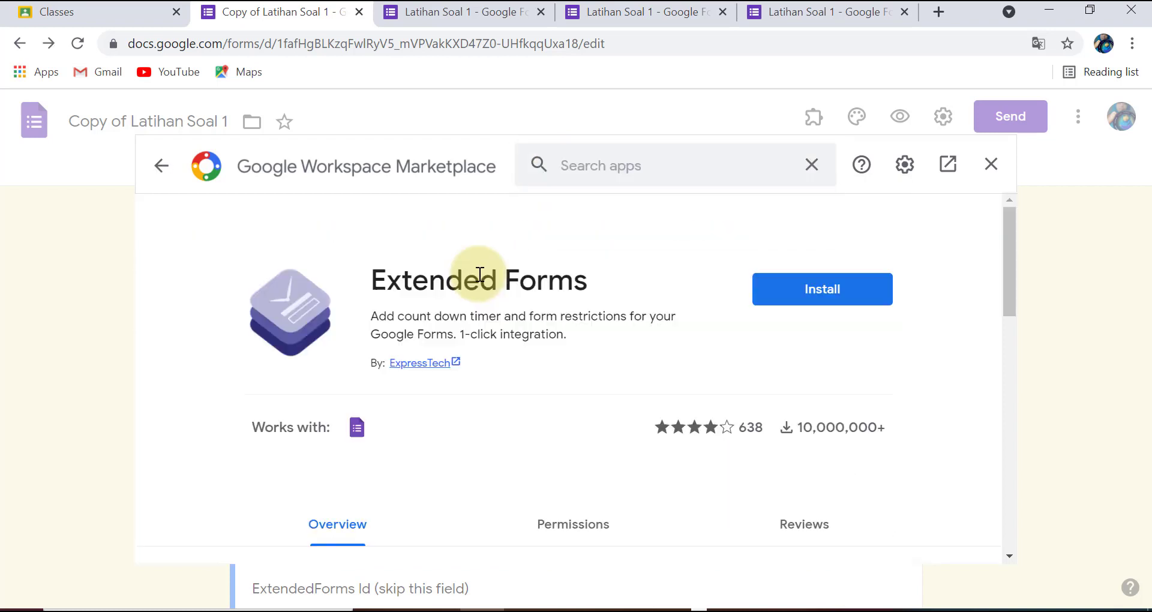
# Step: Install the Extended Forms add-on, allowing it access to the school account, and close the Marketplace
pyautogui.click(805, 298)
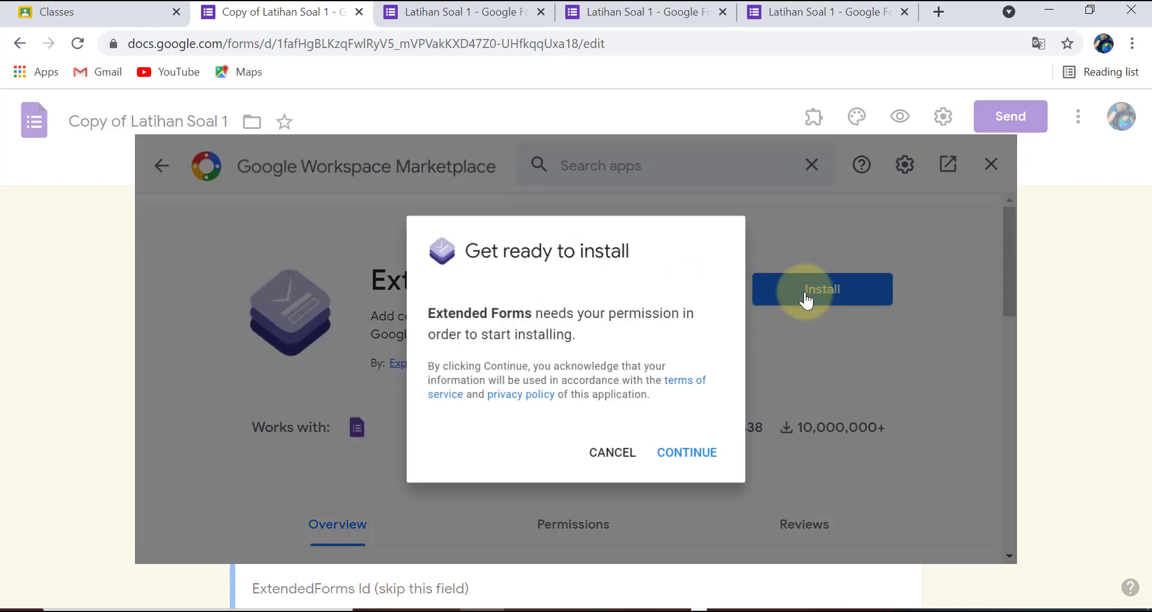
pyautogui.click(689, 458)
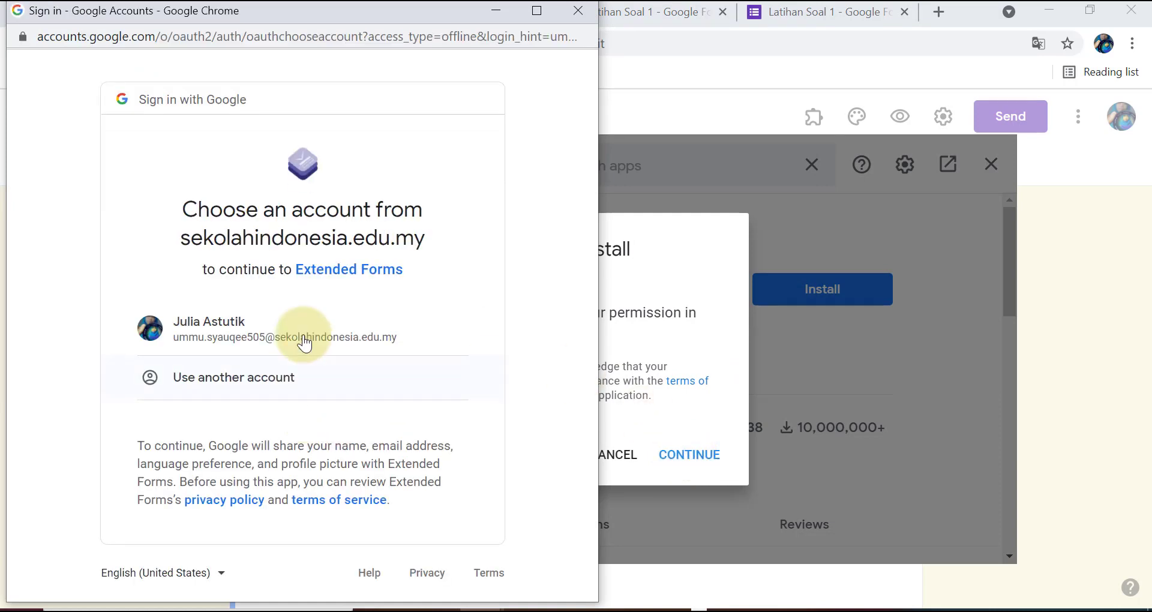
pyautogui.click(229, 346)
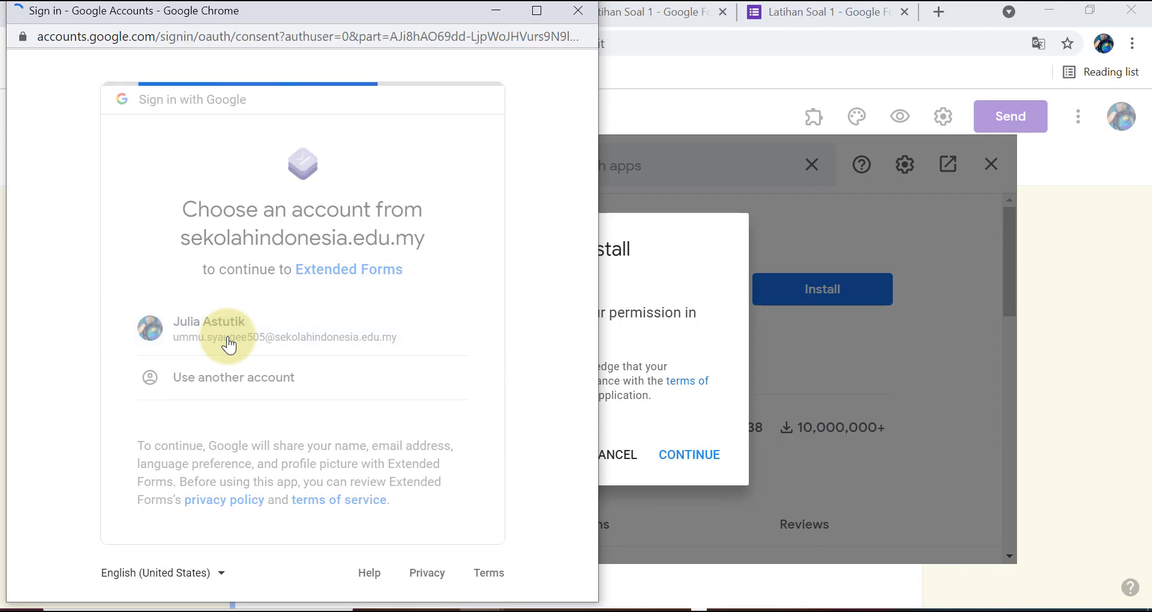
pyautogui.moveTo(590, 240); pyautogui.dragTo(597, 427)
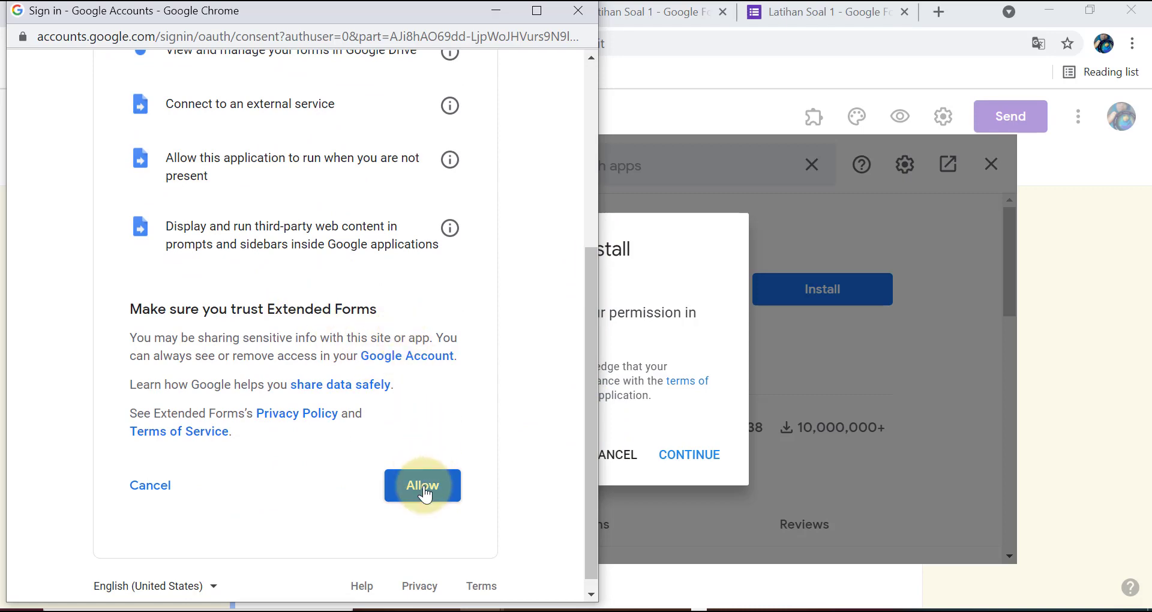
pyautogui.click(423, 488)
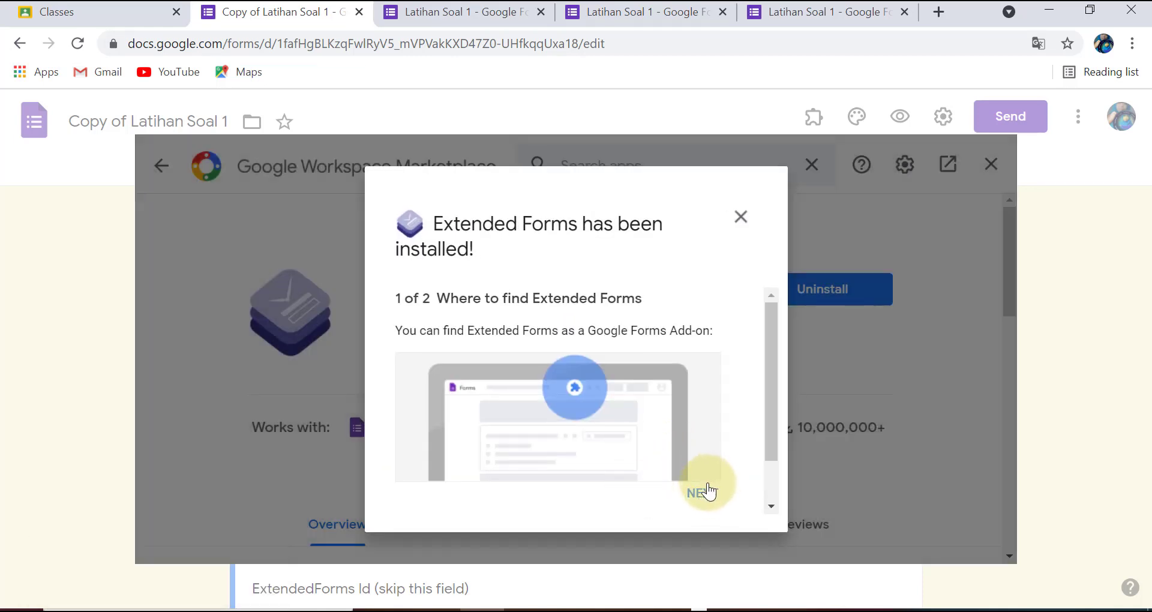
pyautogui.click(713, 494)
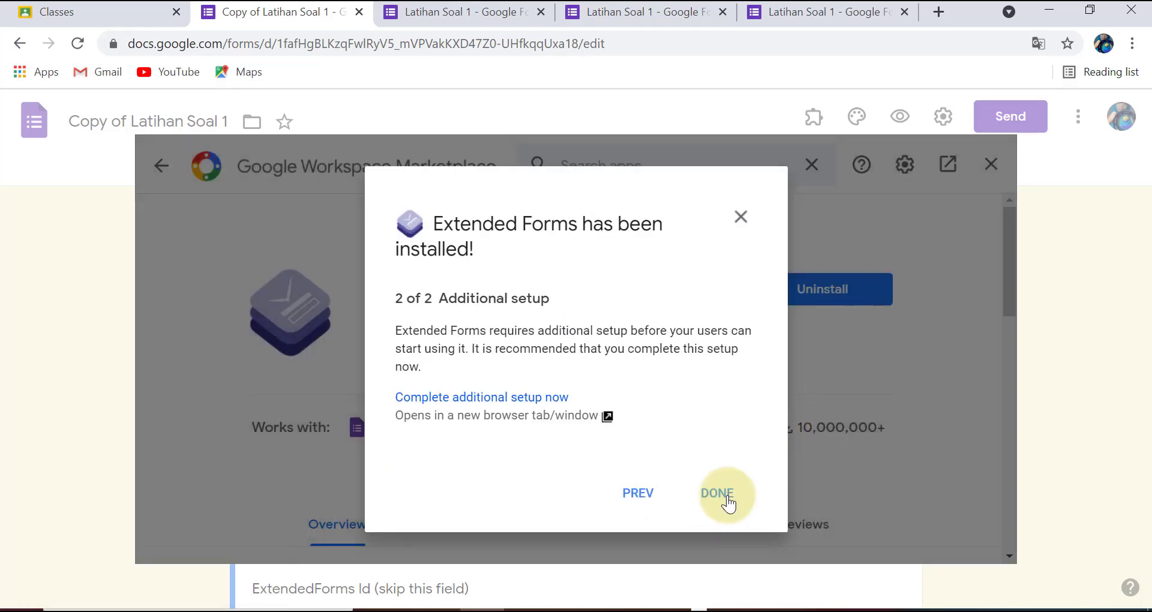
pyautogui.click(718, 495)
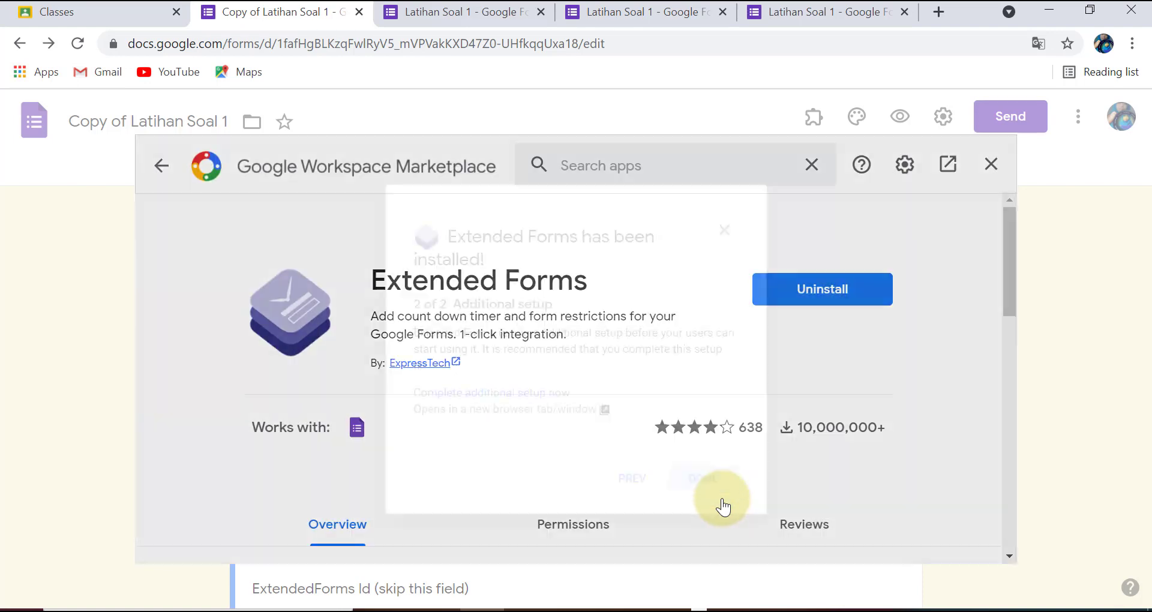
pyautogui.click(991, 167)
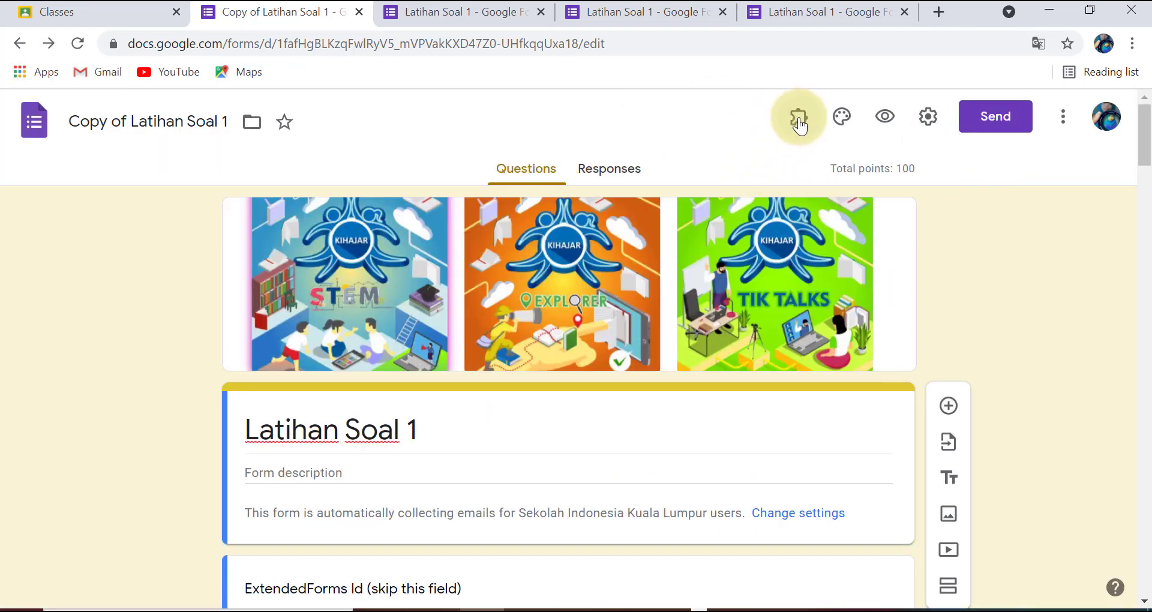
# Step: Open the Extended Forms configuration for this form and sync the form settings that need attention
pyautogui.click(799, 123)
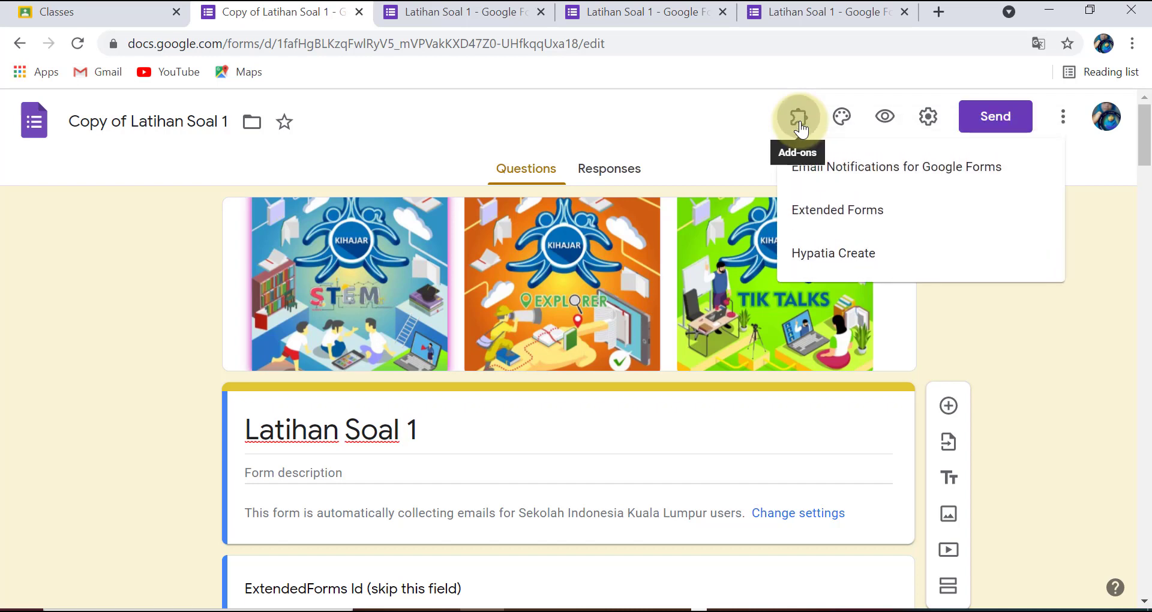
pyautogui.click(852, 226)
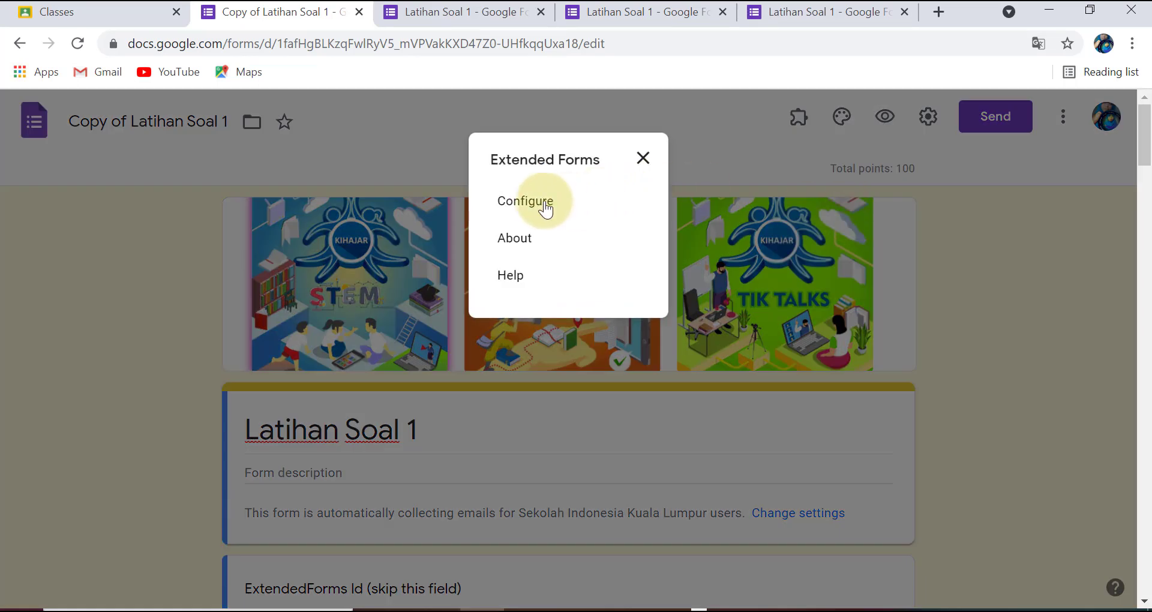
pyautogui.click(552, 207)
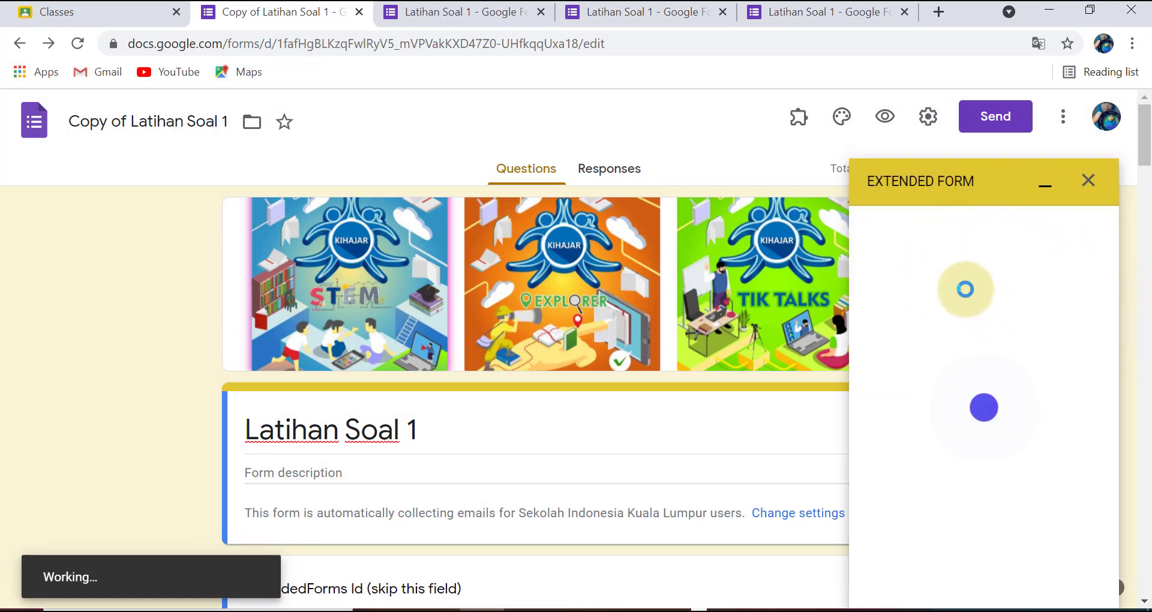
pyautogui.click(940, 410)
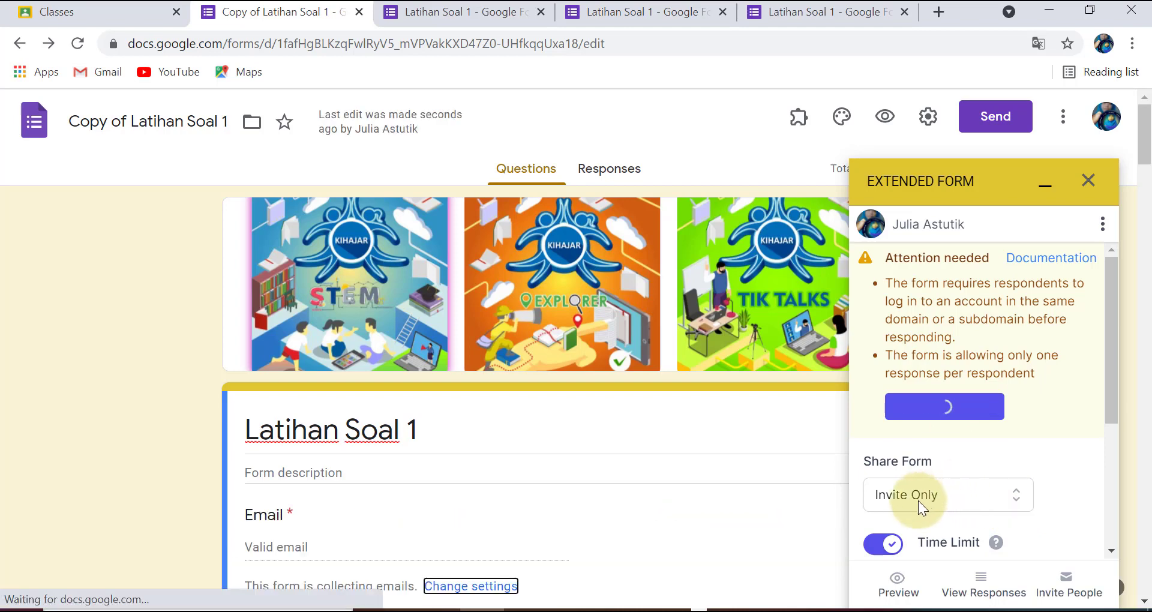
# Step: Configure Extended Forms with Link (Email required) sharing, attempts restricted to 3 times and auto-submit after the timer ends, and save the settings
pyautogui.click(1015, 297)
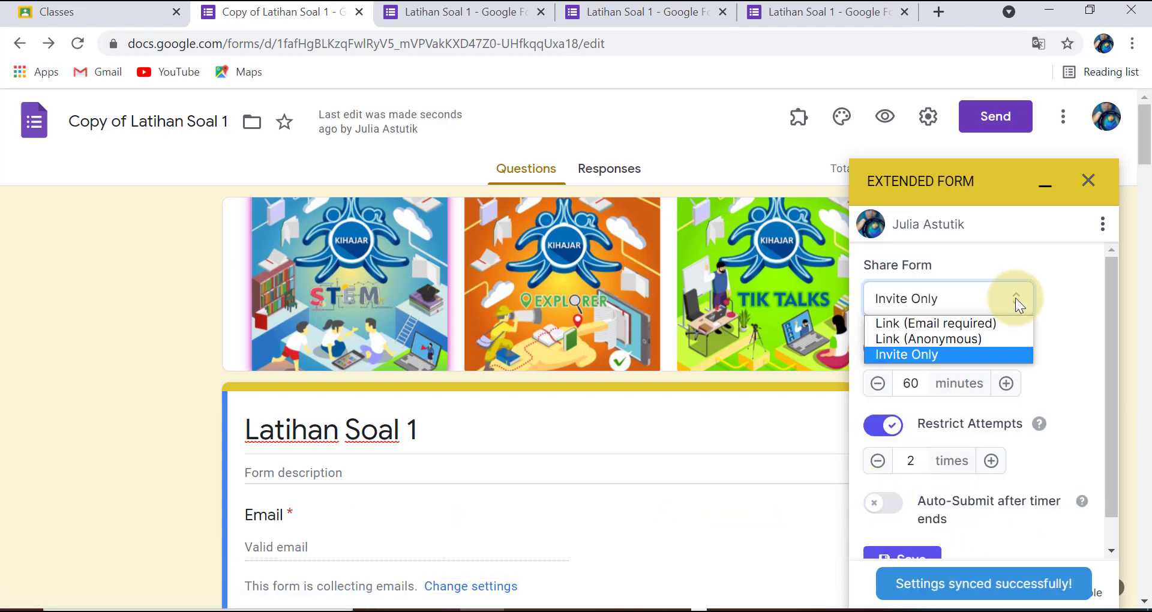
pyautogui.click(936, 324)
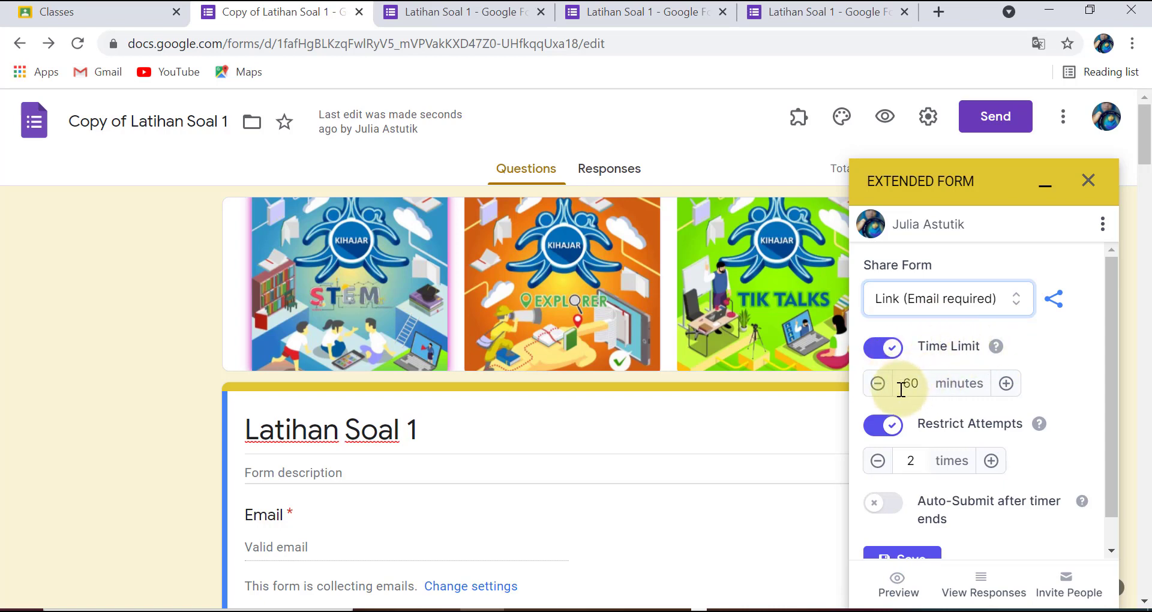
pyautogui.click(990, 460)
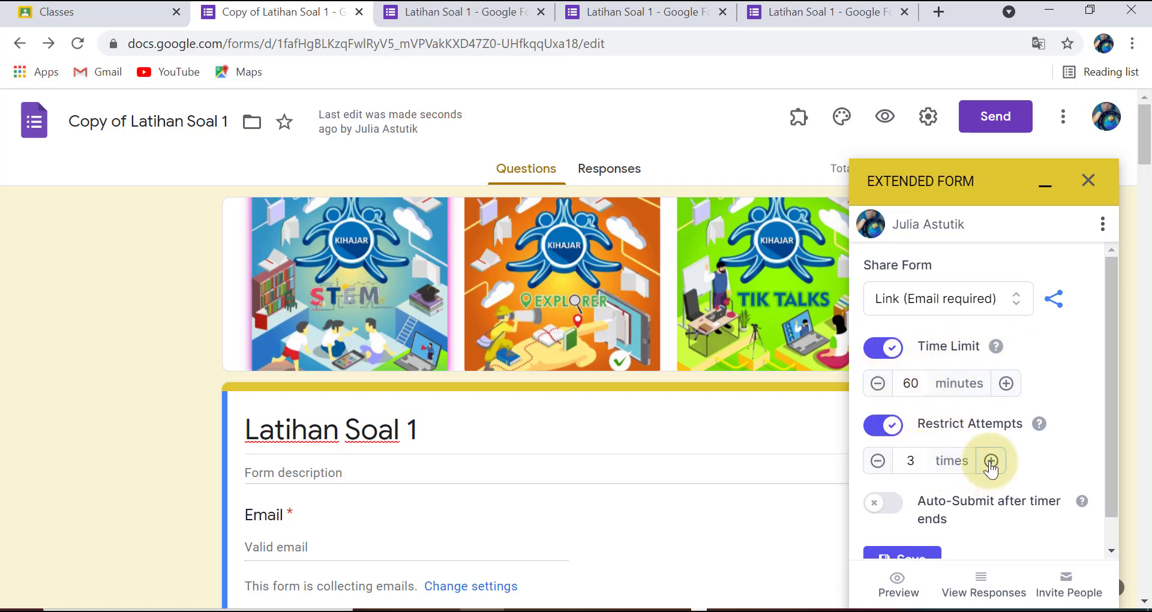
pyautogui.click(877, 462)
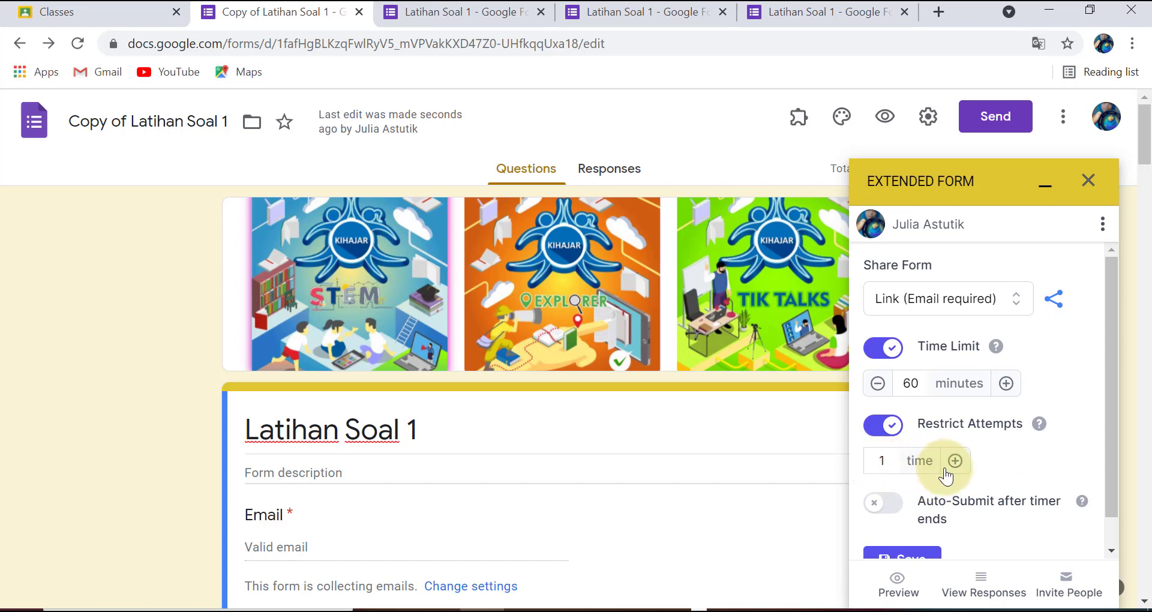
pyautogui.click(956, 462)
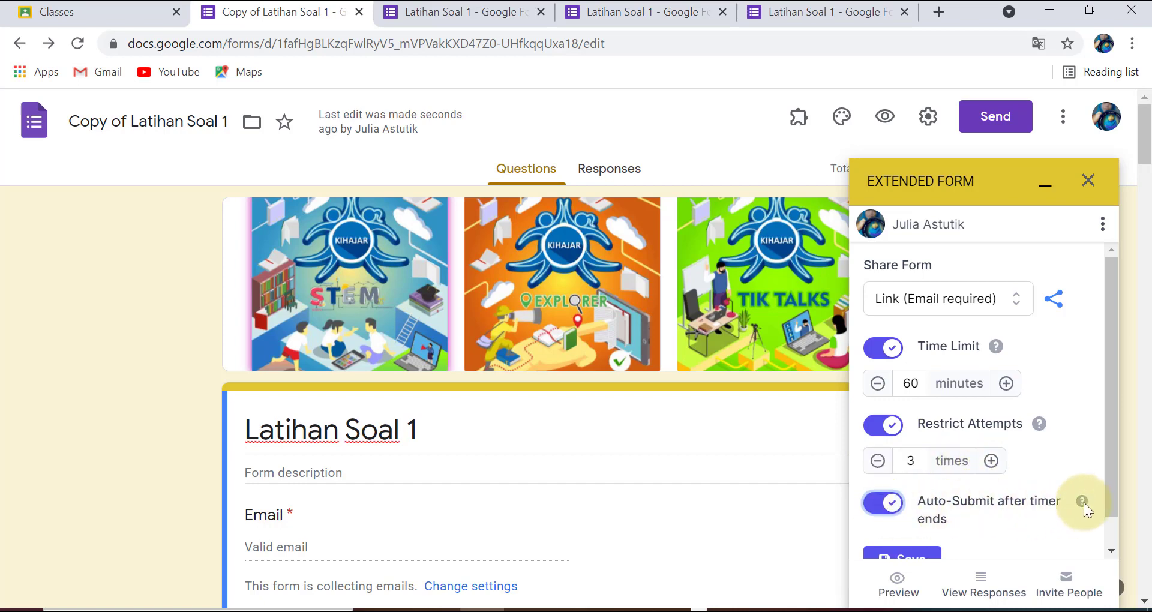
pyautogui.scroll(-1, 1100, 537)
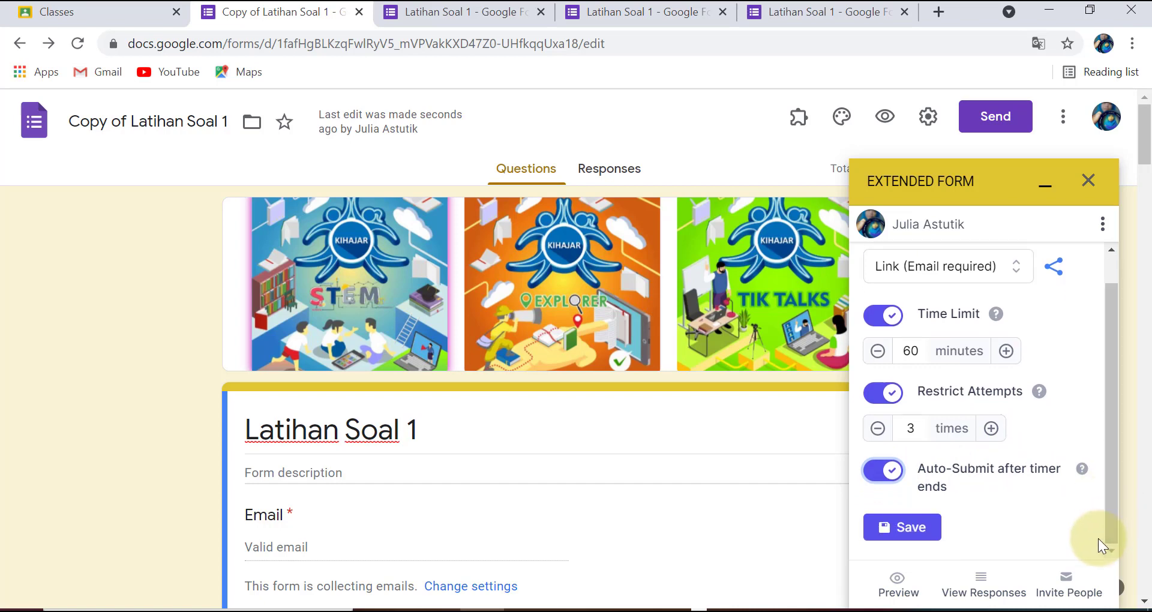
pyautogui.click(929, 533)
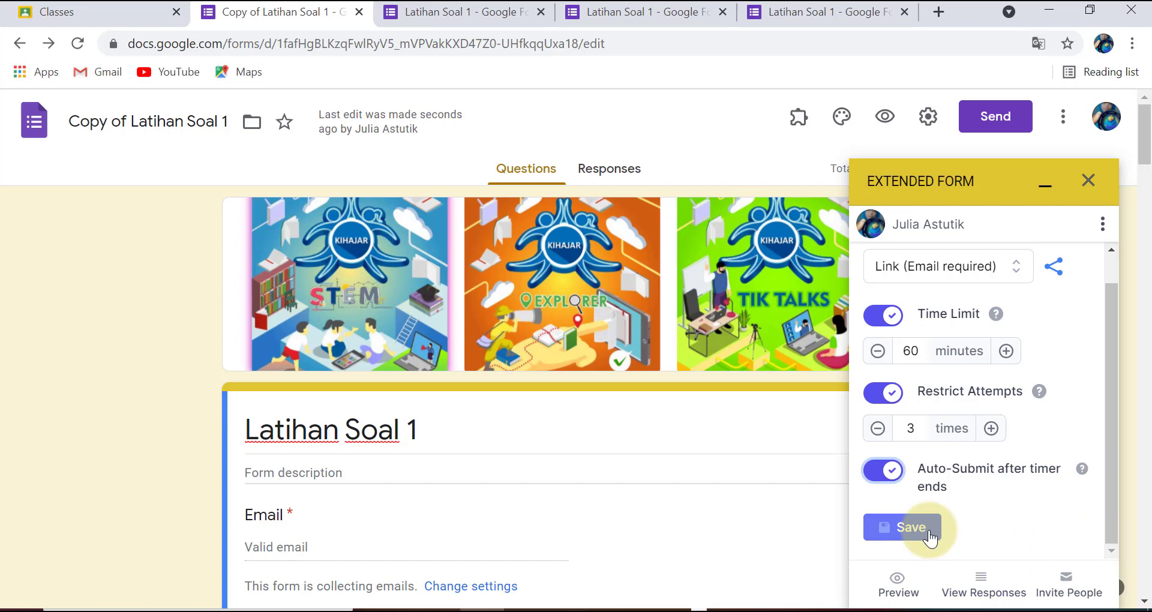
pyautogui.click(907, 537)
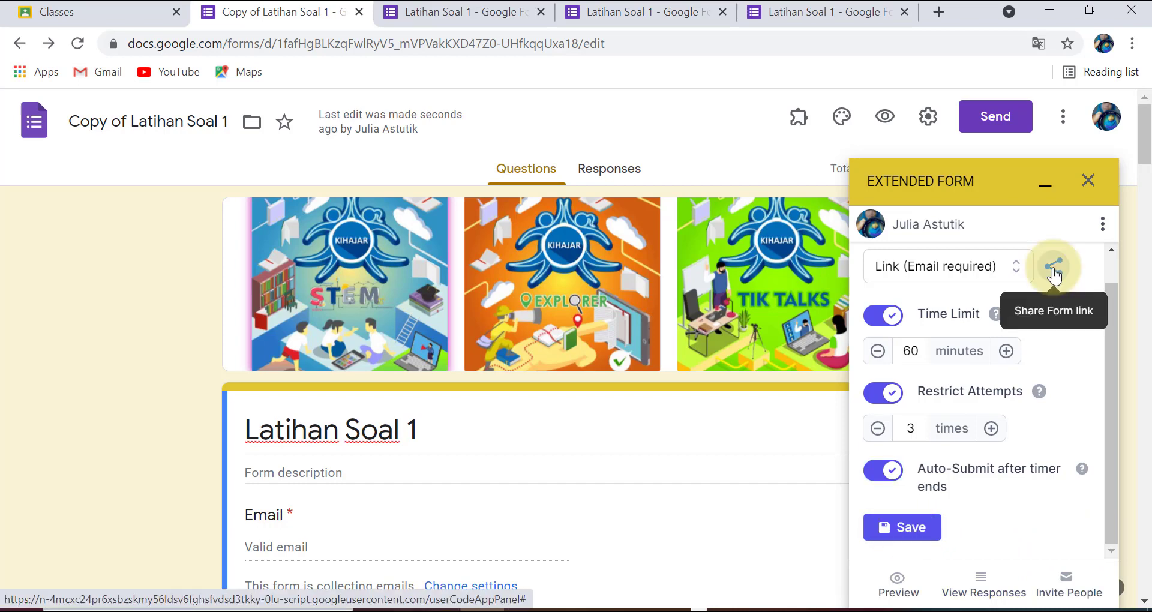
# Step: Copy the Extended Forms share link and open the Ki Hajar class in Google Classroom
pyautogui.click(1054, 270)
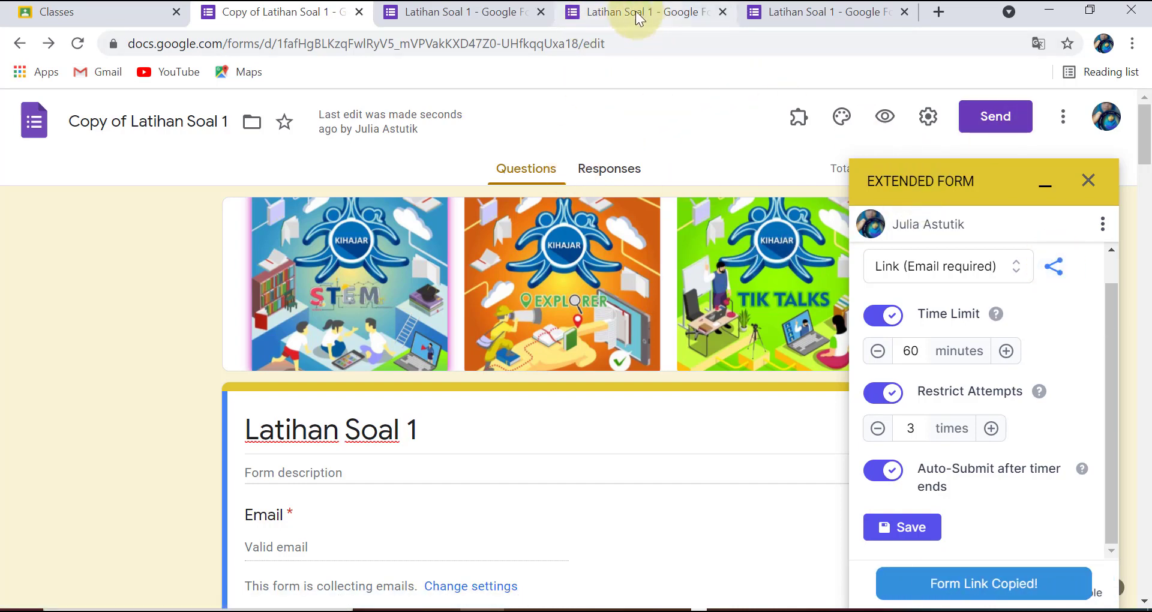
pyautogui.click(112, 11)
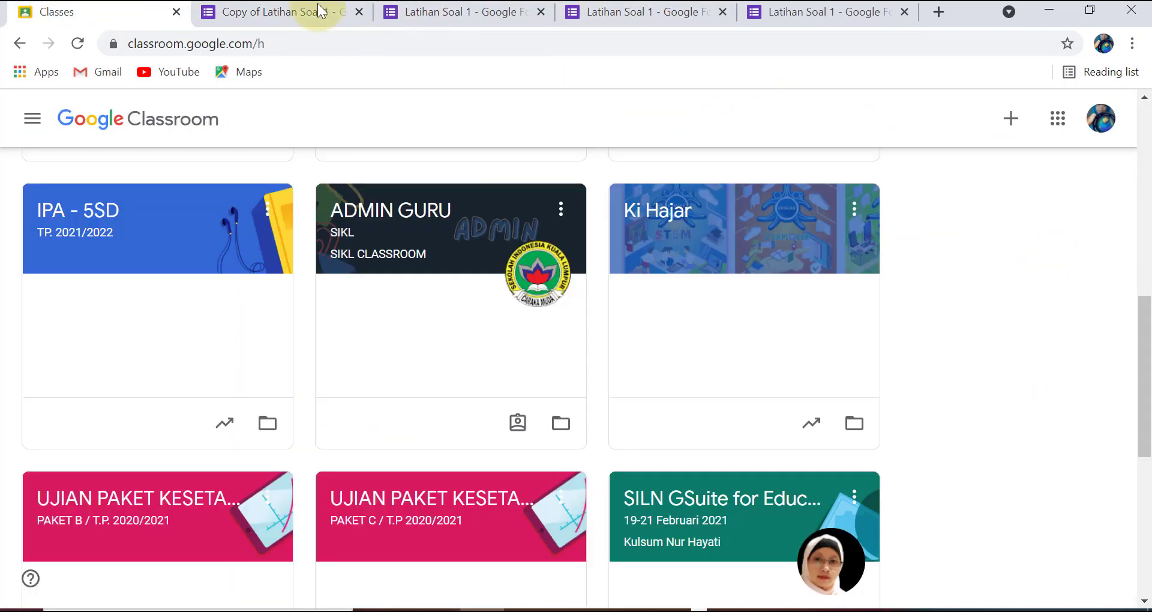
pyautogui.click(674, 213)
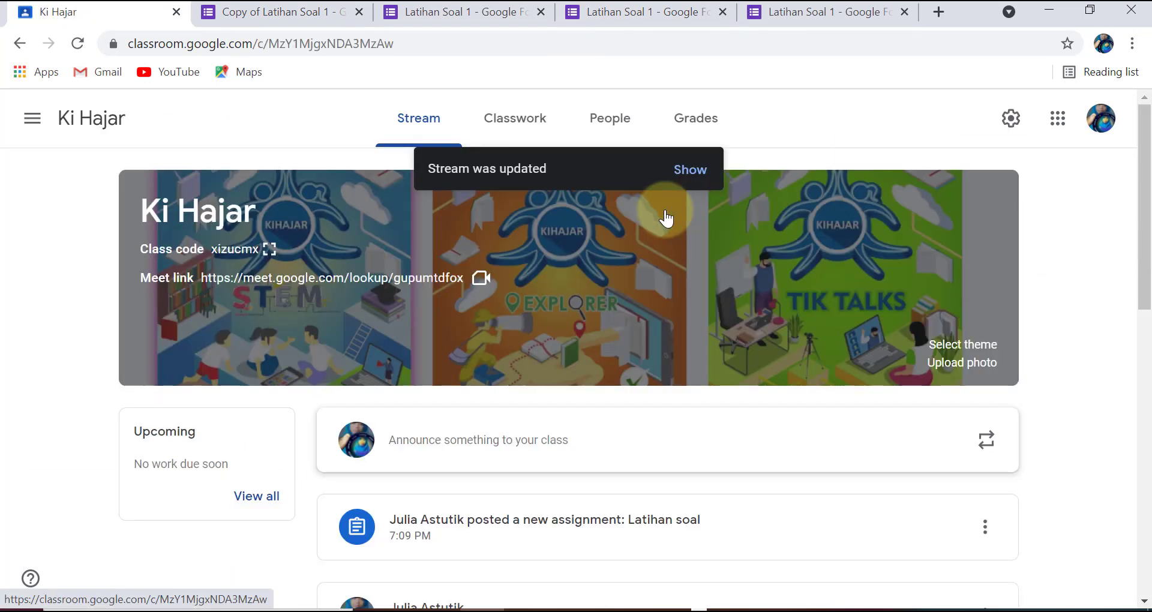
# Step: Create a quiz assignment in Classwork titled "Latihan soal copy" with the instructions "Sialakn mengerjakan soal Berikut"
pyautogui.click(516, 116)
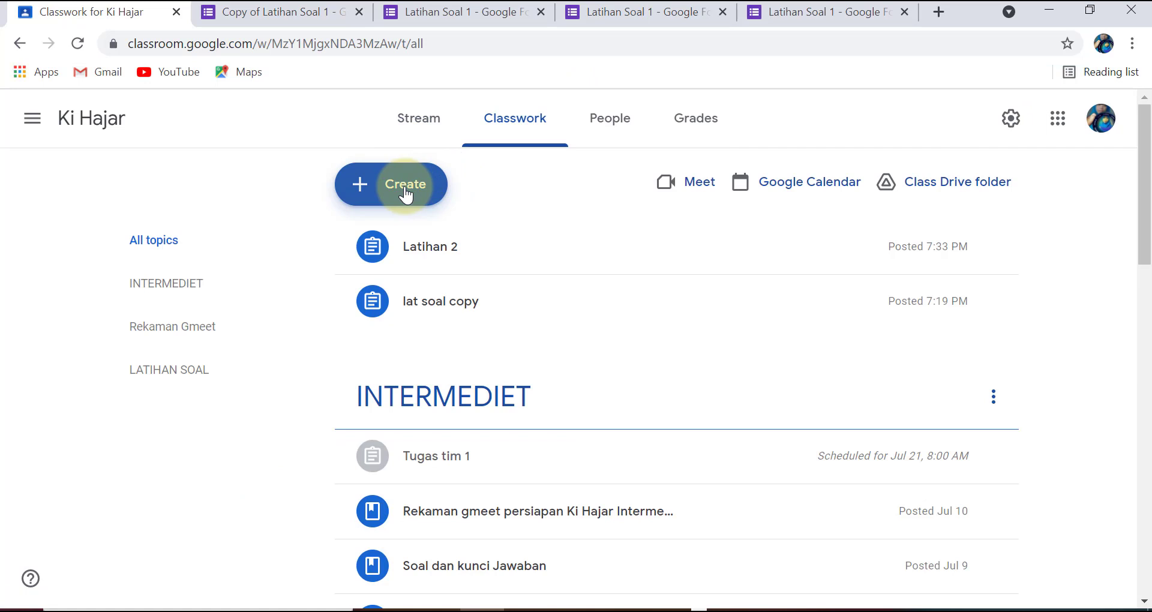
pyautogui.click(406, 196)
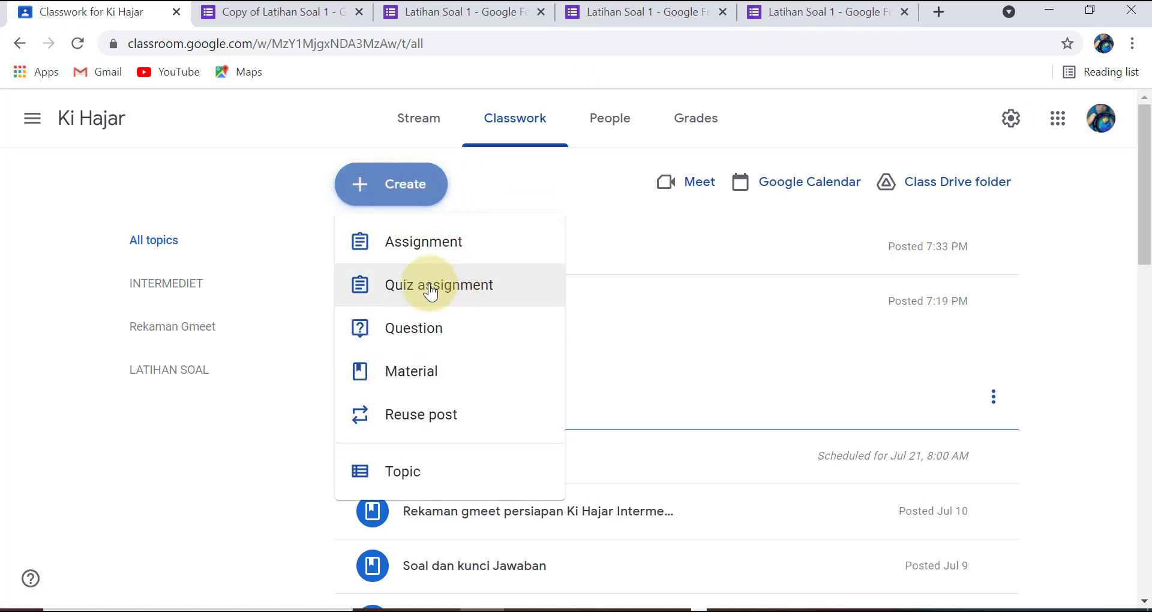
pyautogui.click(431, 292)
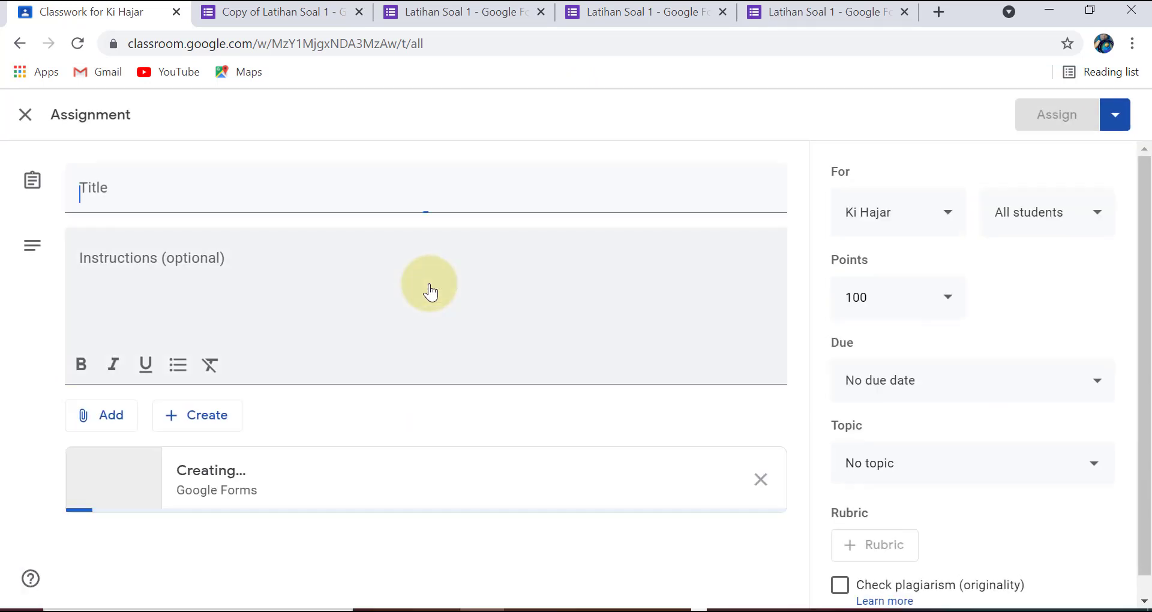
pyautogui.click(81, 201)
pyautogui.write('Latihan soal copy')
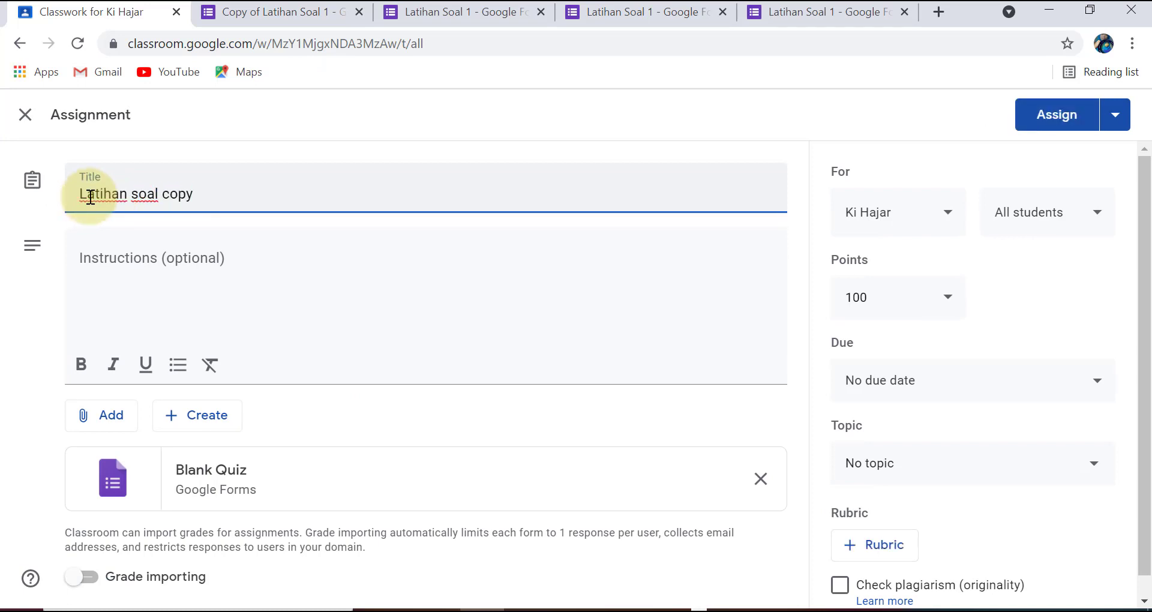
pyautogui.click(92, 262)
pyautogui.write('Silakn mengerjakan soal Ber')
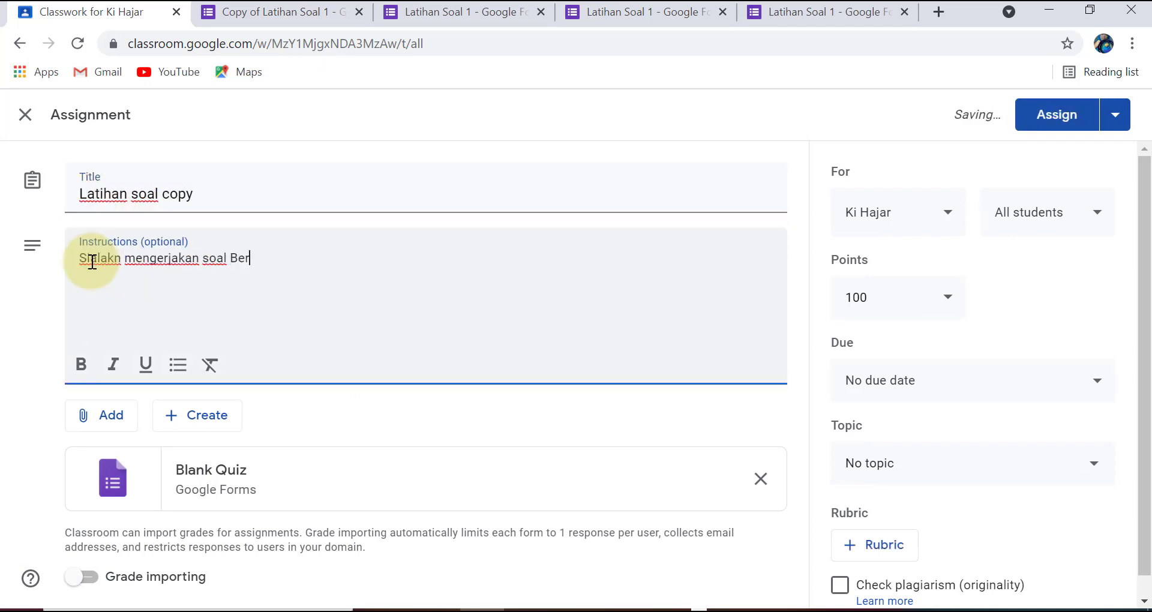
pyautogui.write('ikut')
# Step: Attach the copied Extended Forms share link to the assignment and remove the Blank Quiz attachment
pyautogui.click(102, 415)
pyautogui.click(146, 486)
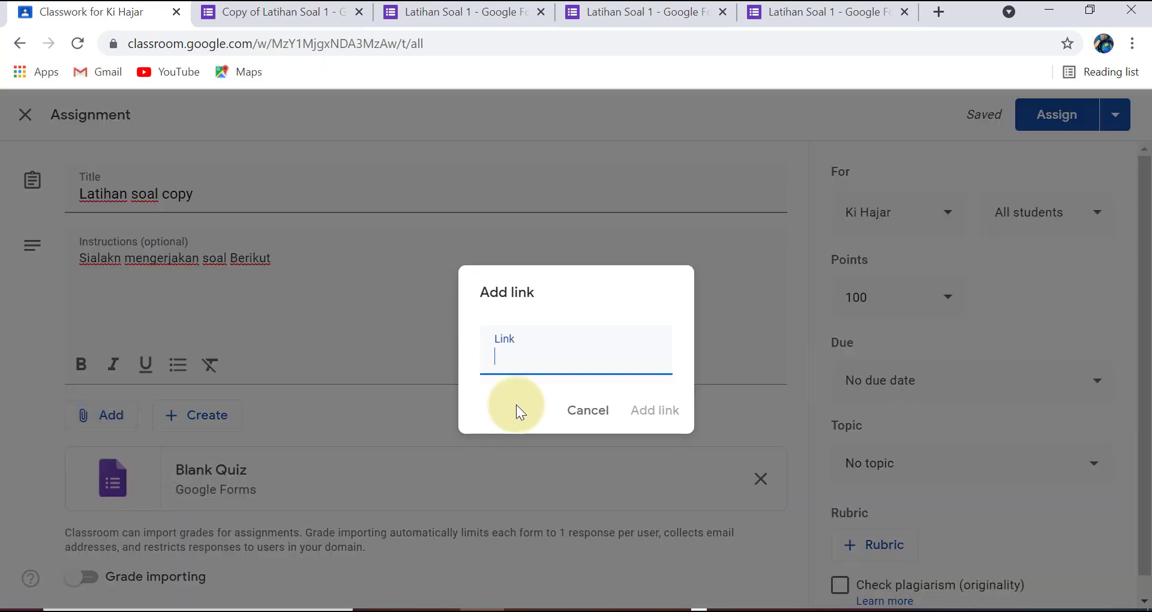
pyautogui.hotkey('ctrl', 'v')
pyautogui.click(656, 420)
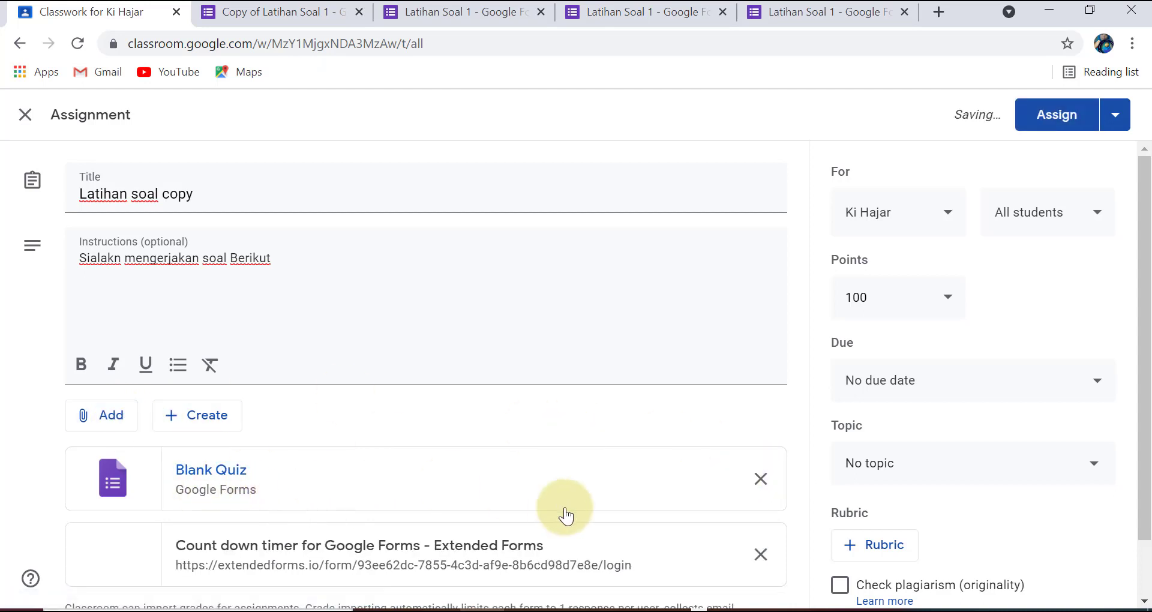
pyautogui.click(761, 478)
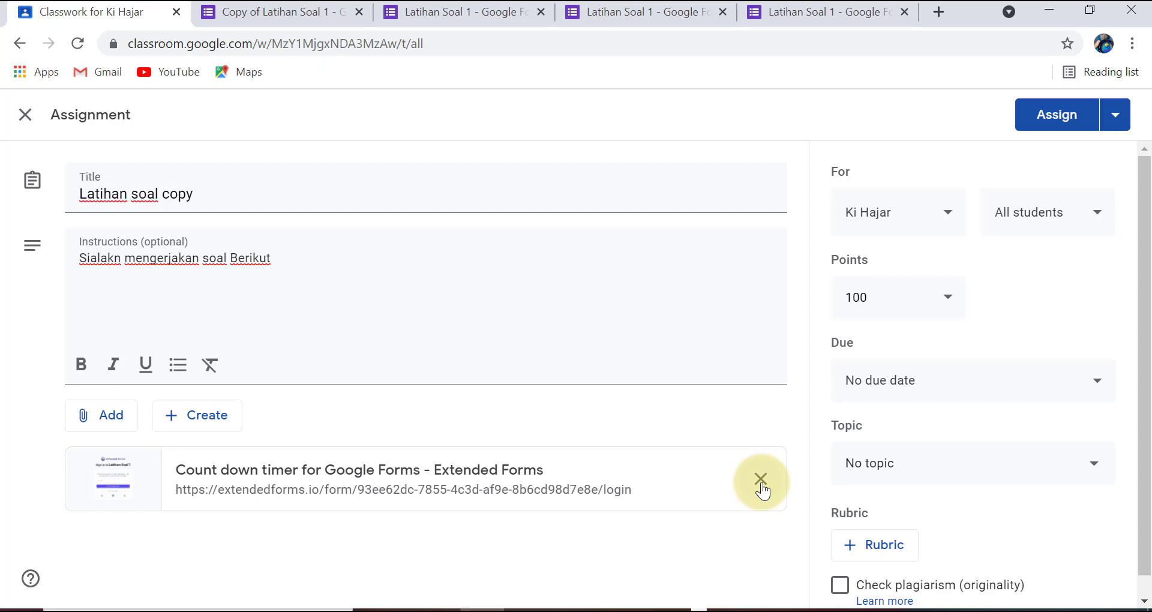
# Step: Attach the Copy of Latihan Soal 1 form from Google Drive to the assignment
pyautogui.click(112, 415)
pyautogui.click(160, 459)
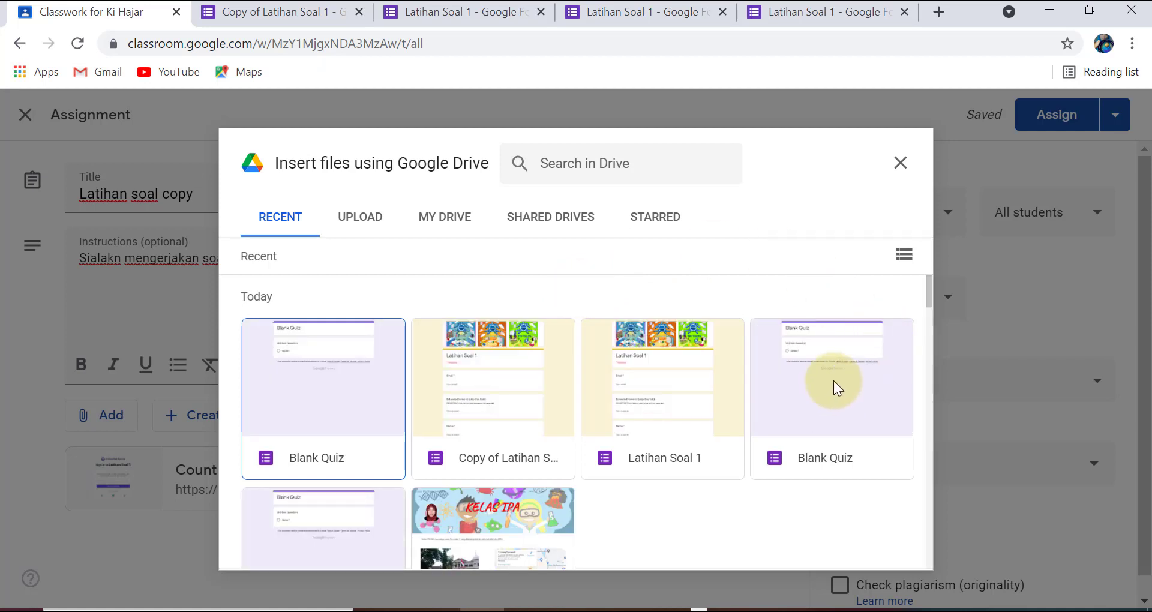
pyautogui.click(477, 395)
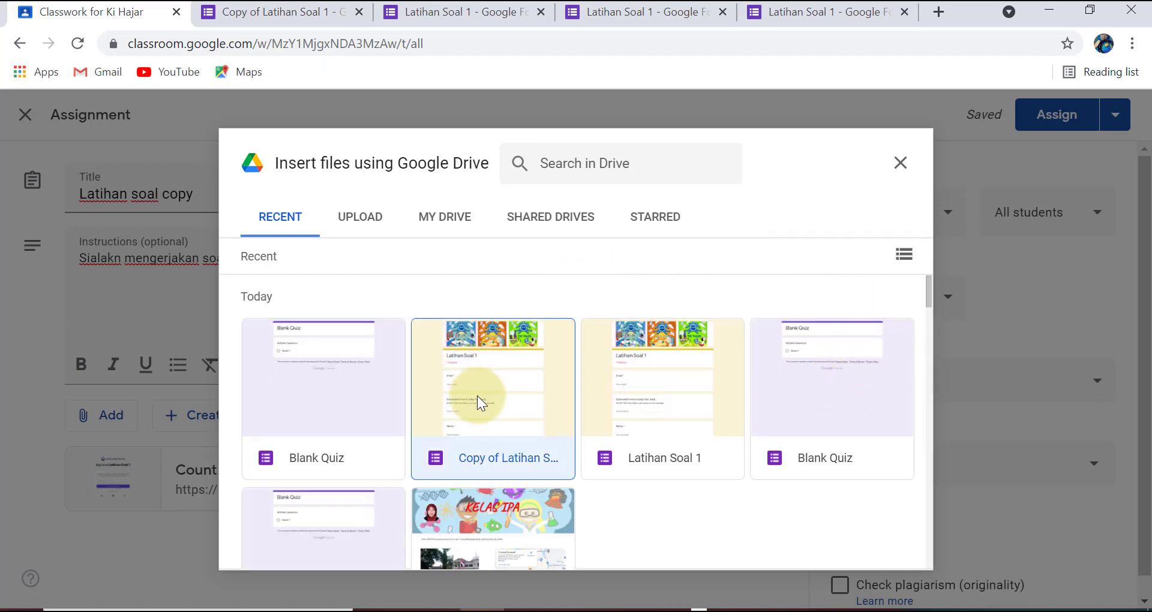
pyautogui.click(890, 551)
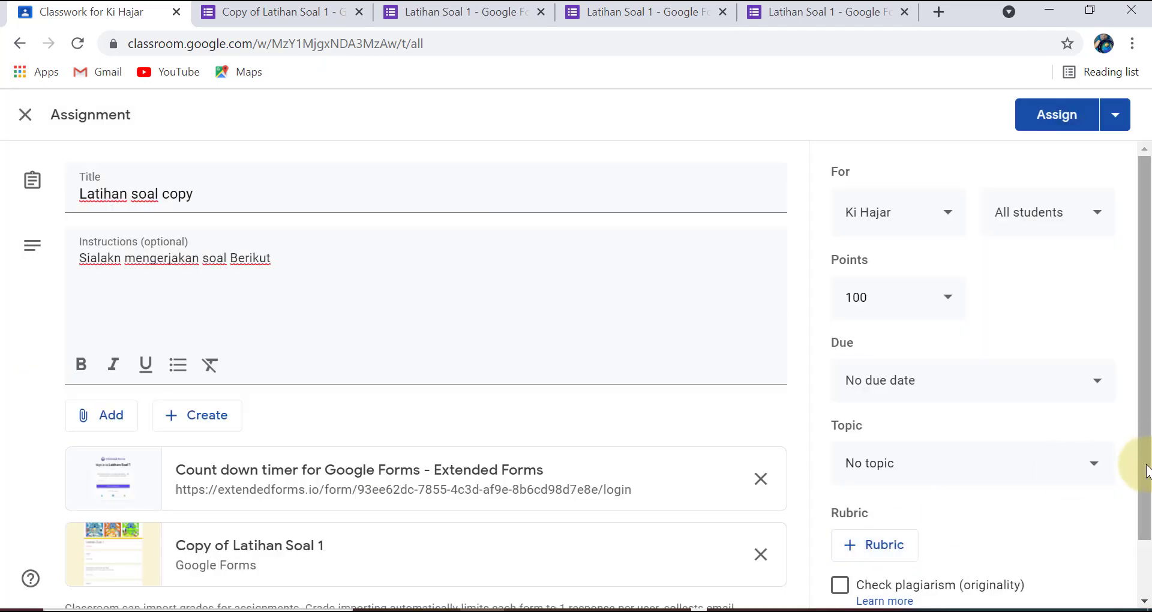
# Step: Set the topic to LATIHAN SOAL, keep Ki Hajar and All students as recipients, and post the assignment
pyautogui.click(1086, 475)
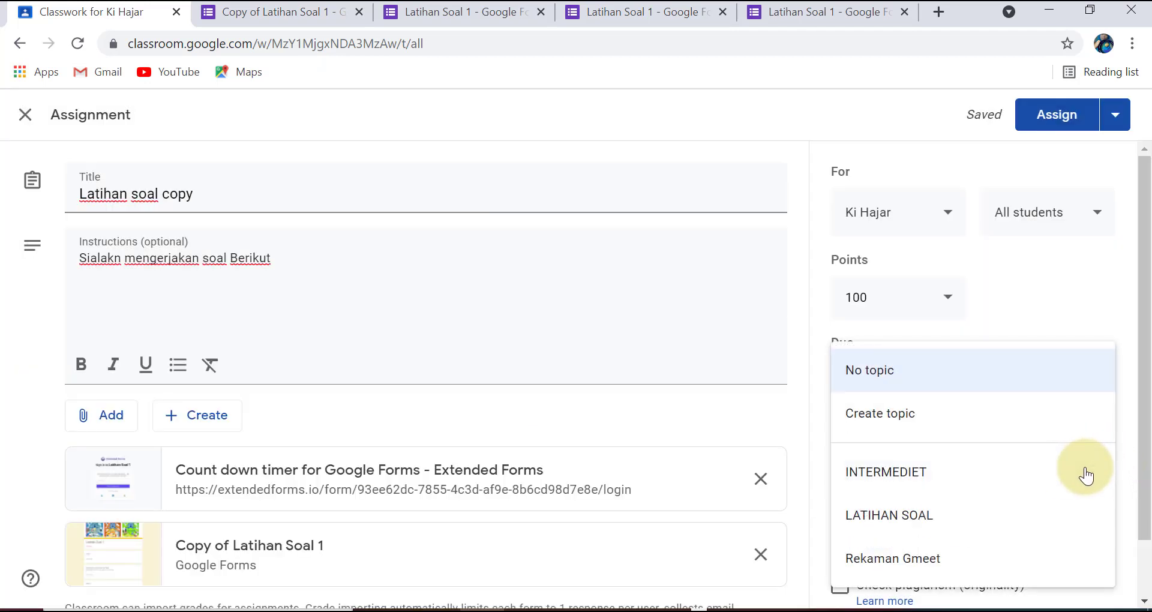
pyautogui.click(899, 520)
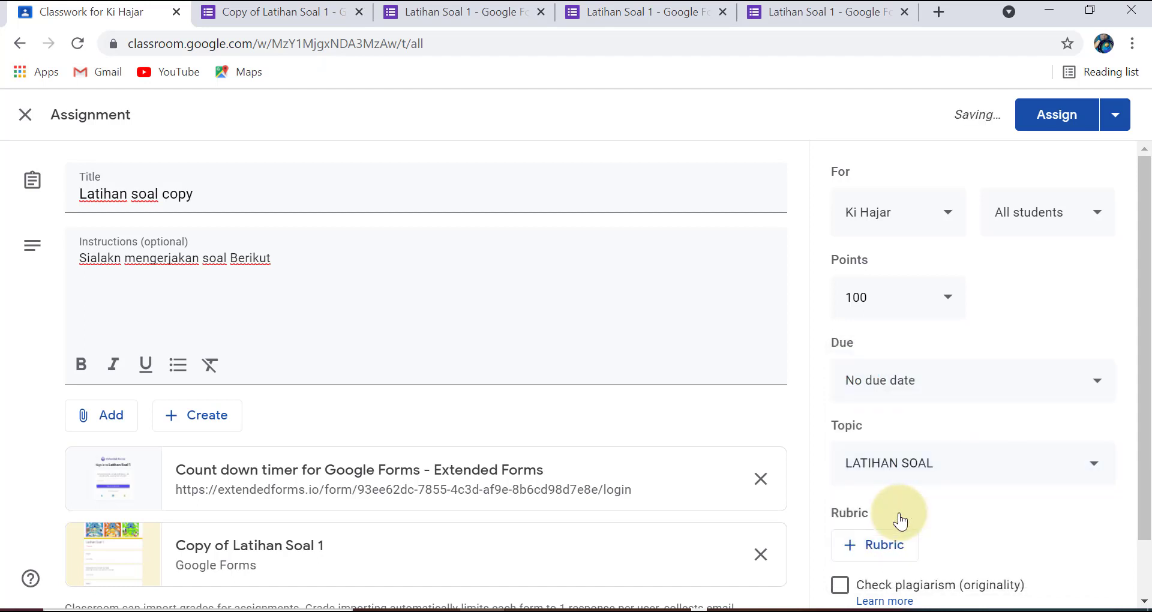
pyautogui.click(949, 218)
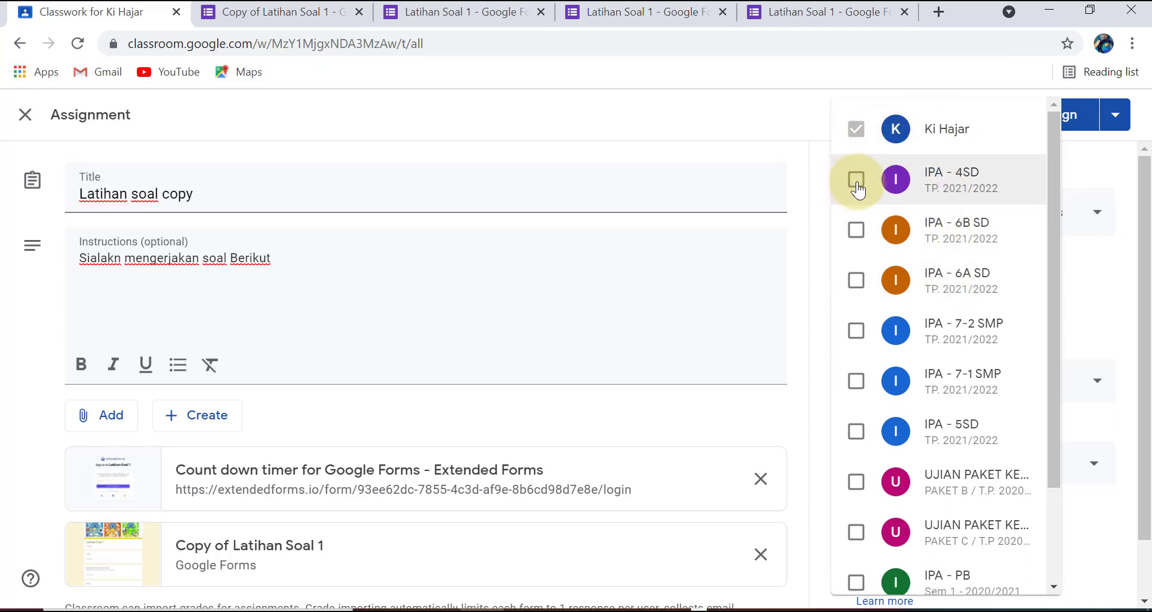
pyautogui.click(1082, 157)
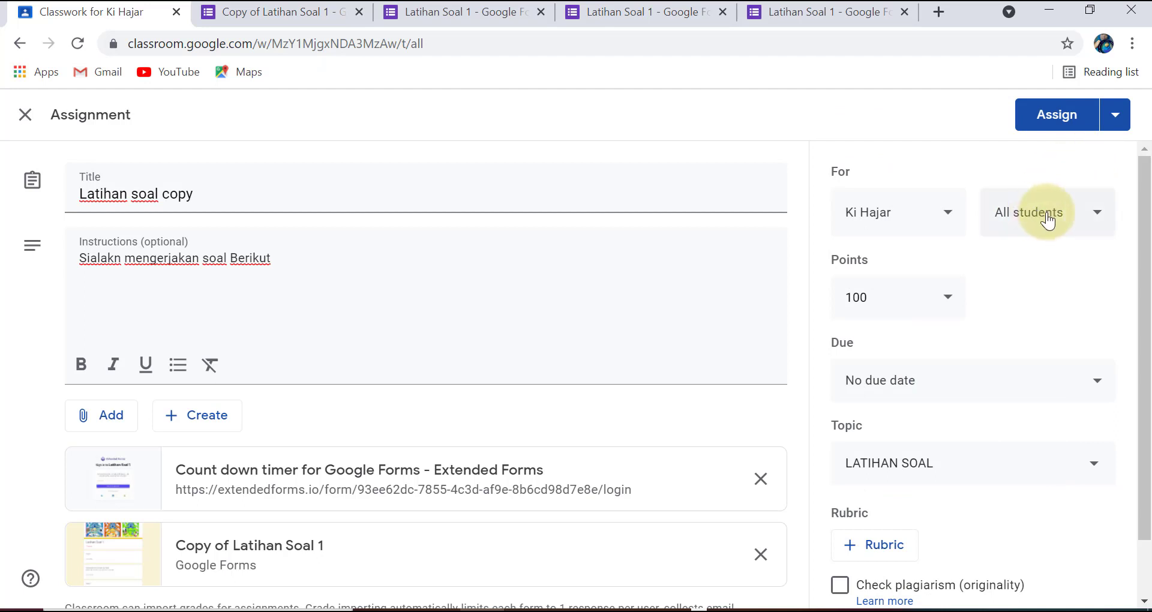
pyautogui.click(1093, 215)
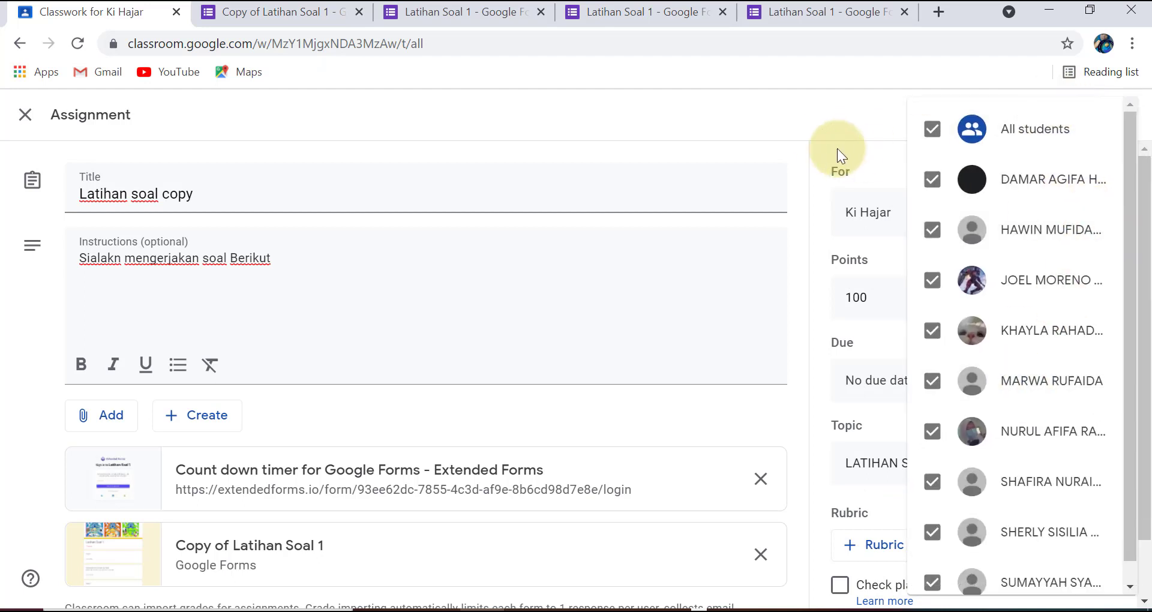
pyautogui.click(817, 122)
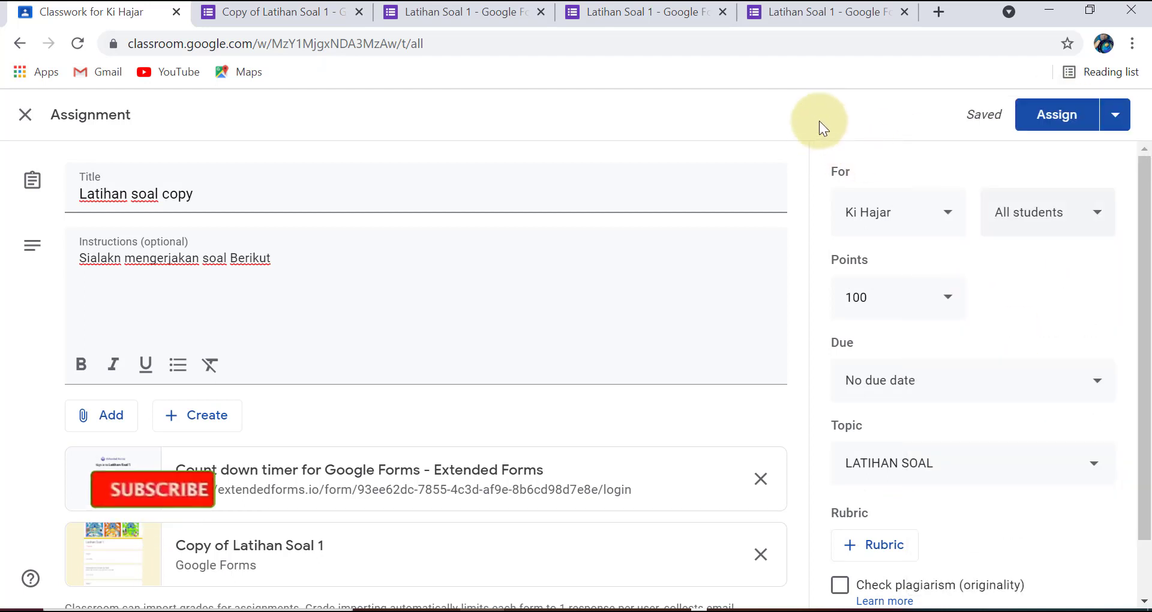
pyautogui.click(1057, 120)
pyautogui.scroll(-7, 1120, 397)
pyautogui.scroll(-6, 1119, 401)
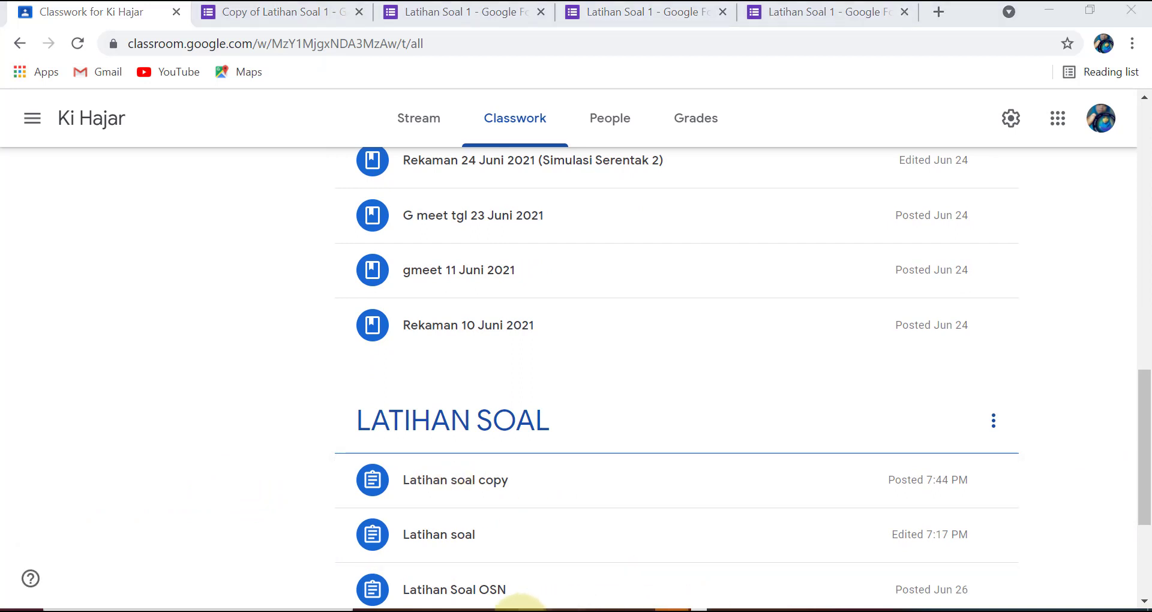
# Step: Switch to the student's Edge window, expand Latihan soal copy and view its attached Latihan Soal 1 form
pyautogui.click(498, 609)
pyautogui.hotkey('ctrl', '4')
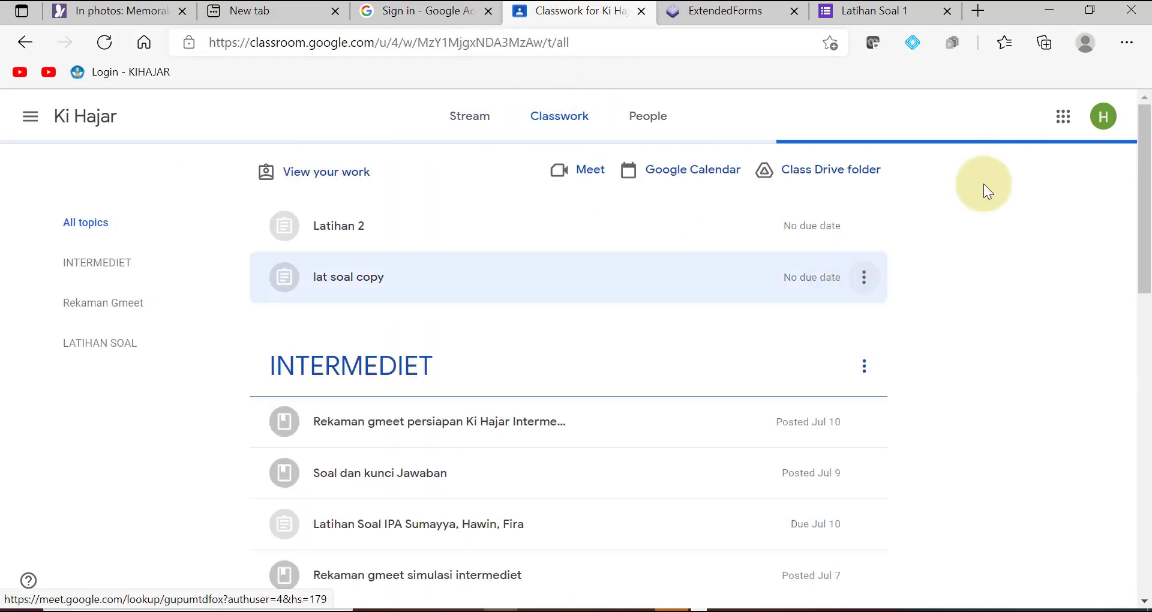
pyautogui.moveTo(1144, 219); pyautogui.dragTo(1117, 502)
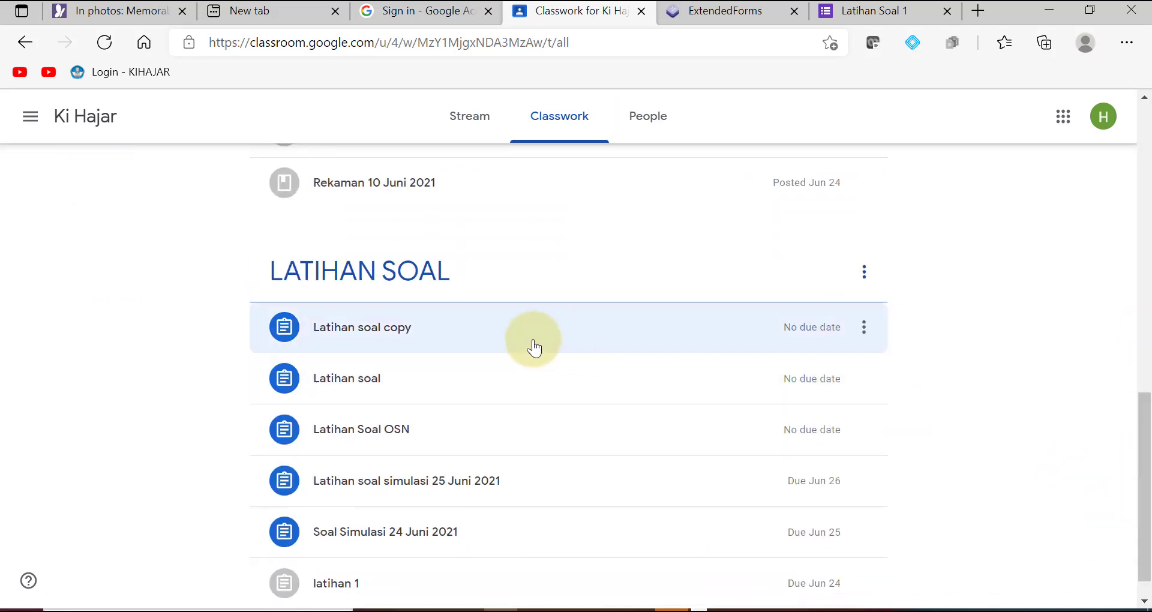
pyautogui.click(406, 339)
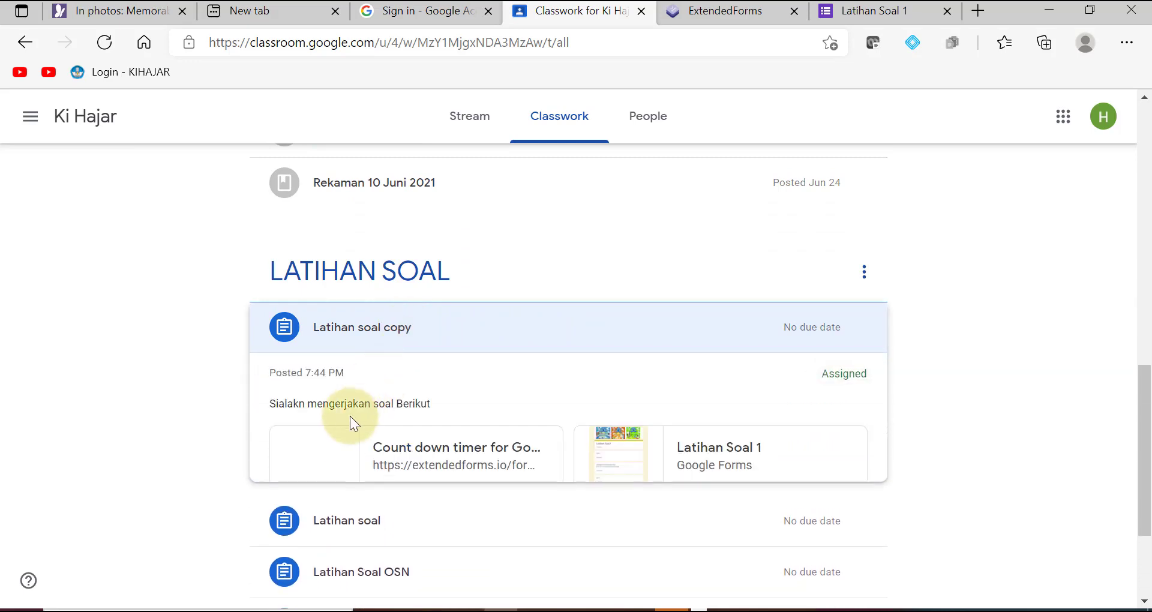
pyautogui.click(737, 469)
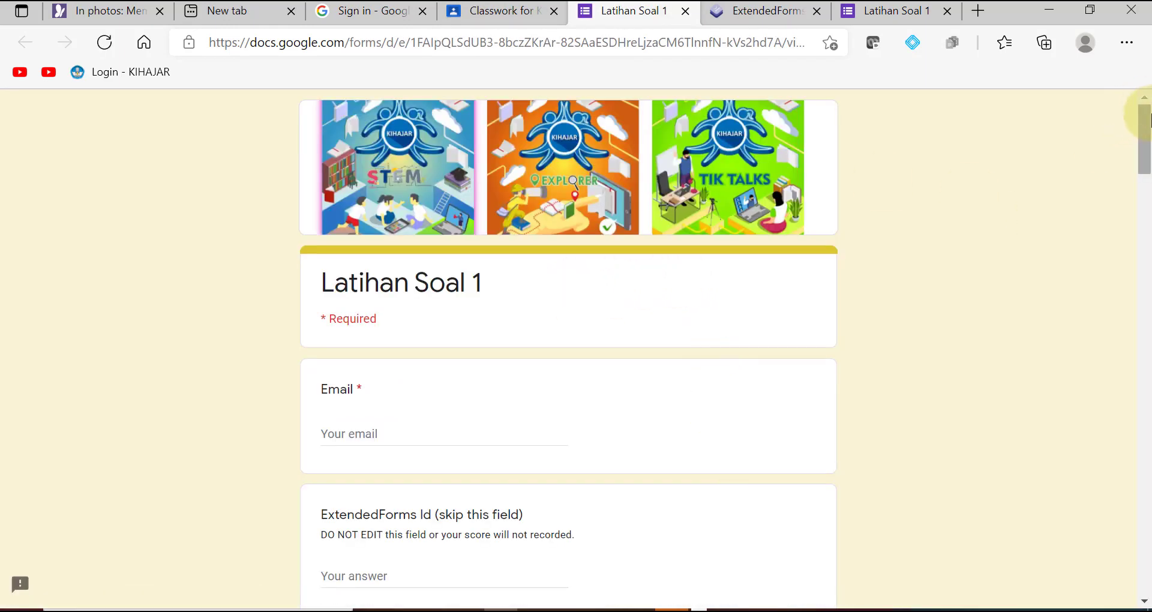
pyautogui.moveTo(1148, 118)
pyautogui.mouseDown()
pyautogui.moveTo(1140, 159)
pyautogui.moveTo(1144, 128)
pyautogui.mouseUp()
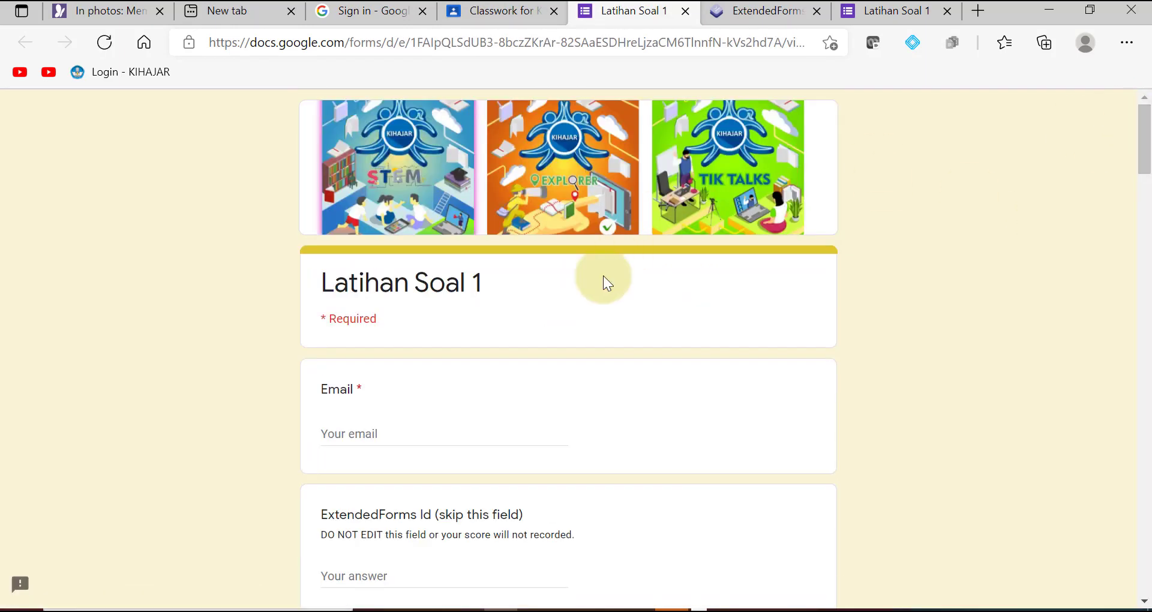
pyautogui.click(506, 9)
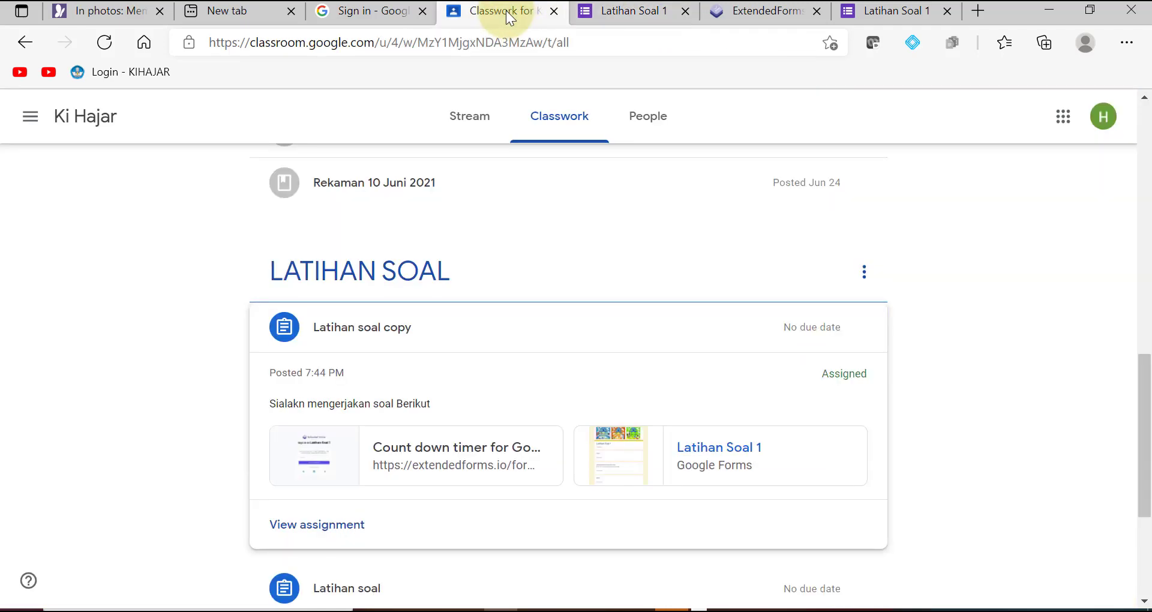
# Step: Open the assignment's countdown timer link, sign in with the student's school account and start the timed quiz
pyautogui.click(418, 457)
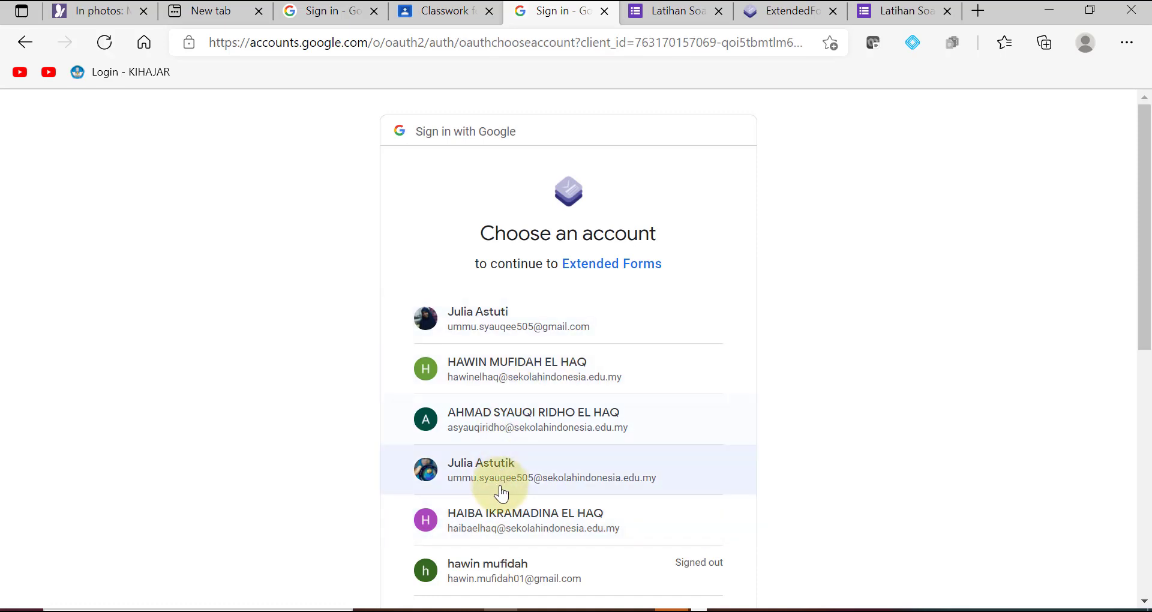
pyautogui.click(545, 381)
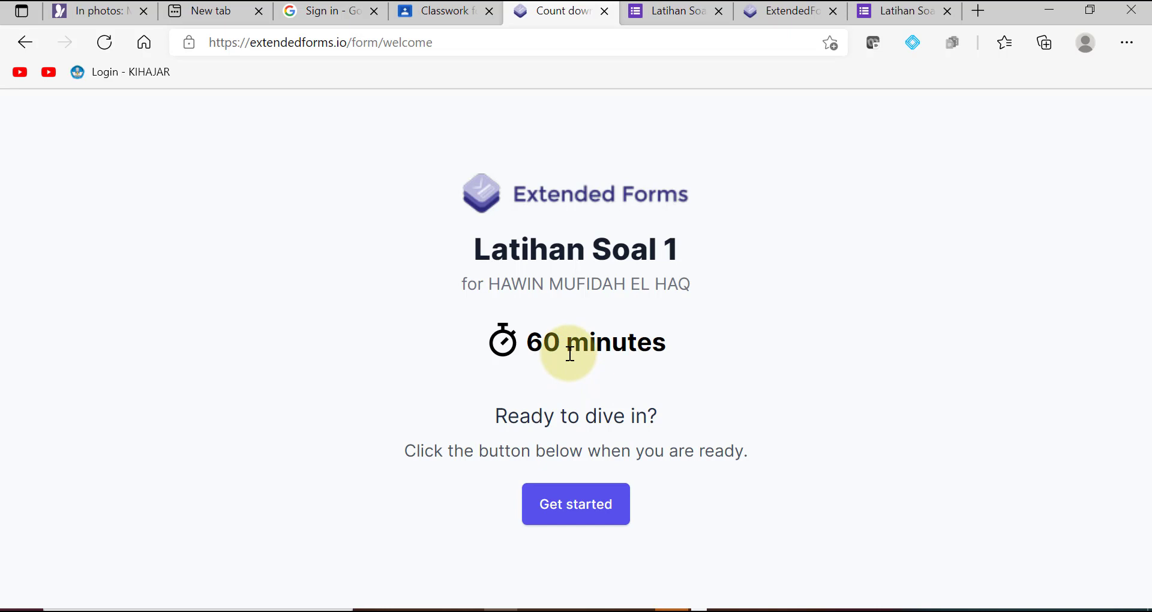
pyautogui.click(569, 515)
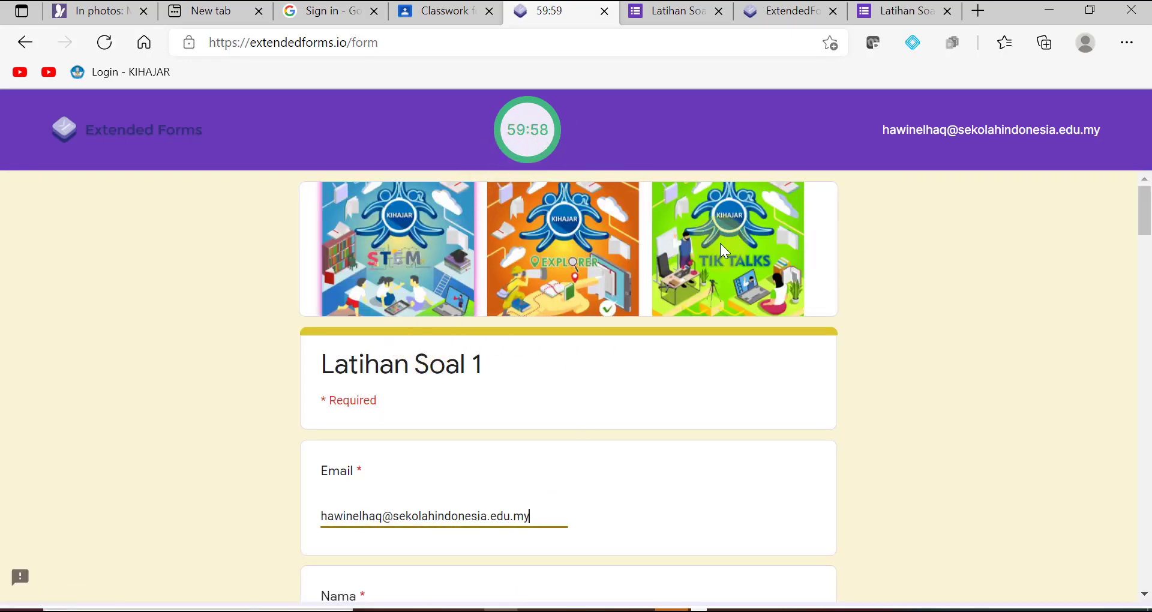
# Step: Complete the Latihan Soal 1 fields and multiple-choice questions, submit the quiz and view its score
pyautogui.scroll(-1, 1145, 227)
pyautogui.scroll(-18, 1145, 227)
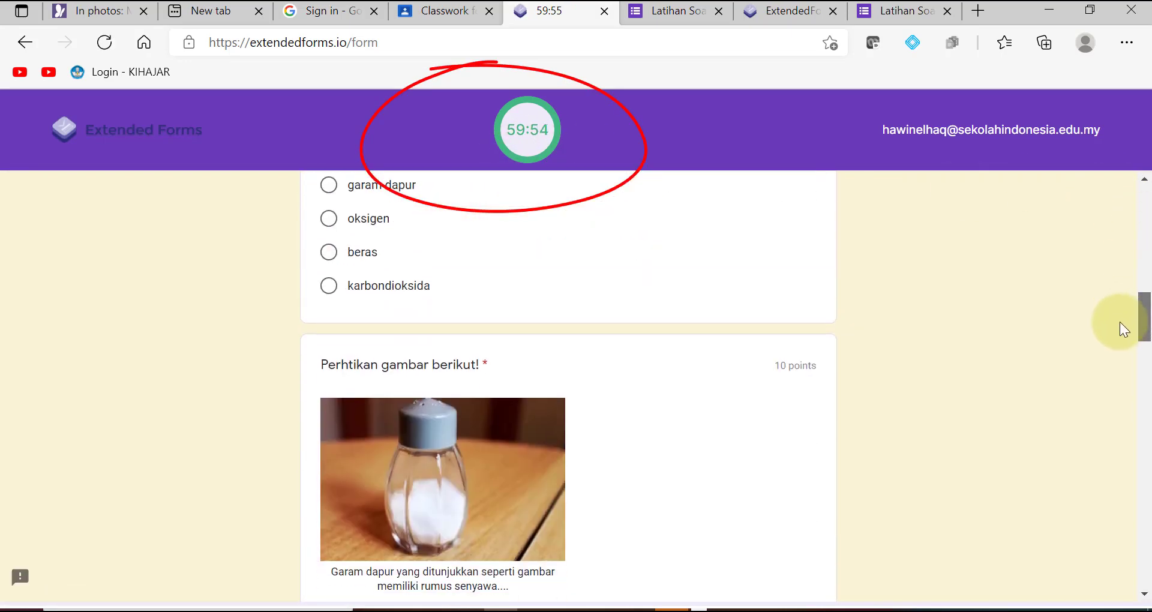
pyautogui.scroll(7, 1113, 393)
pyautogui.scroll(13, 1139, 261)
pyautogui.scroll(-4, 1144, 246)
pyautogui.click(396, 516)
pyautogui.click(380, 550)
pyautogui.scroll(-10, 1129, 330)
pyautogui.click(326, 466)
pyautogui.scroll(-10, 1103, 367)
pyautogui.click(326, 227)
pyautogui.scroll(-10, 1147, 489)
pyautogui.click(328, 436)
pyautogui.moveTo(1146, 489); pyautogui.dragTo(1147, 581)
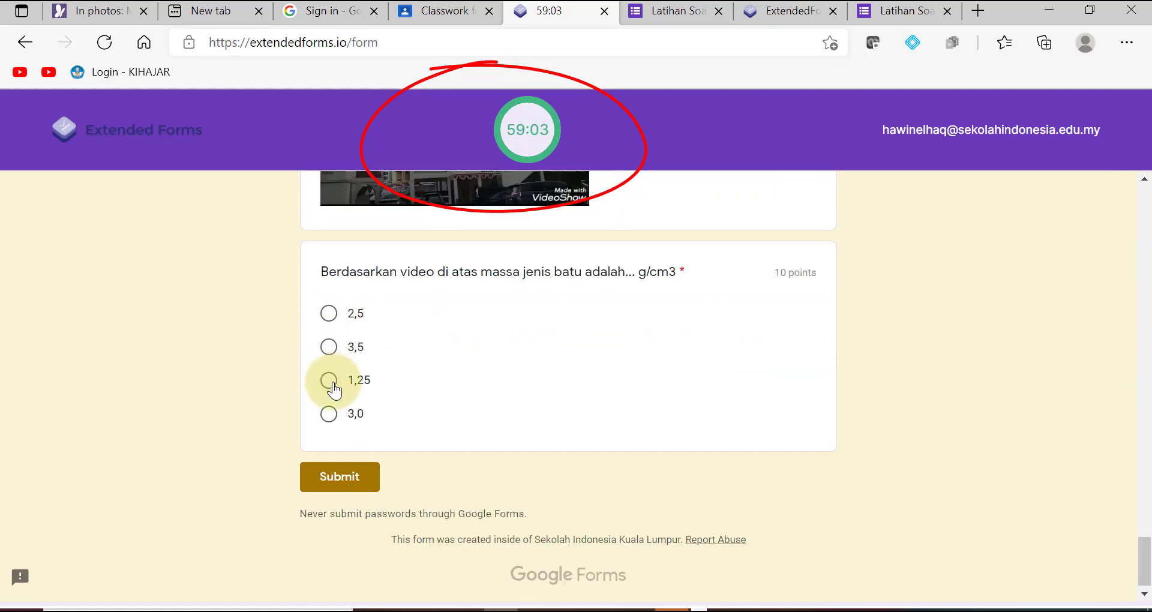
pyautogui.click(335, 480)
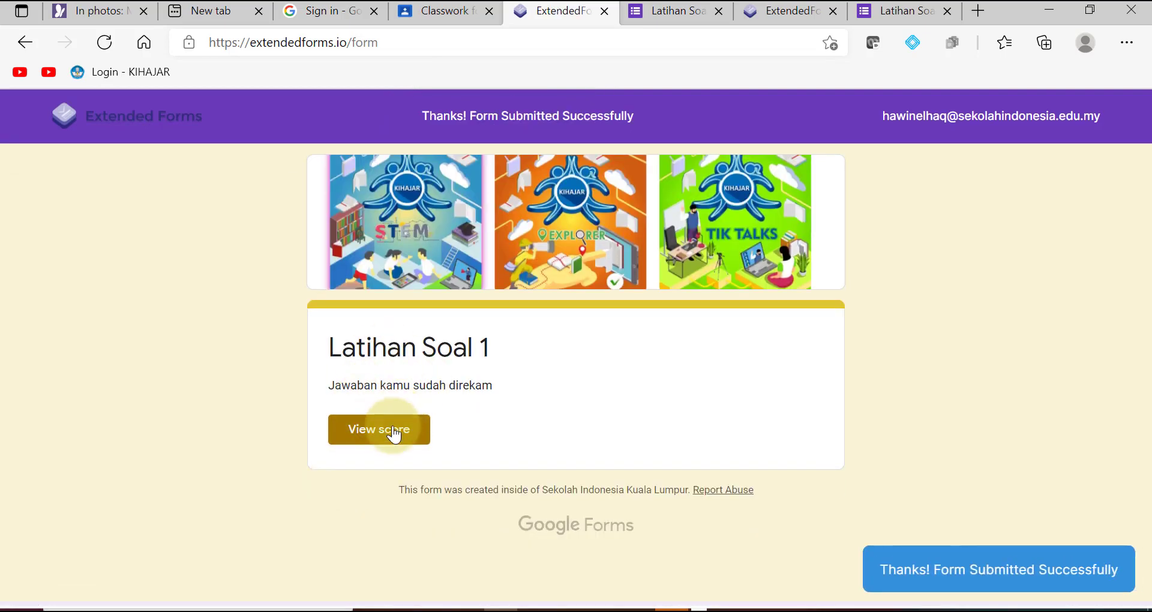
pyautogui.click(388, 433)
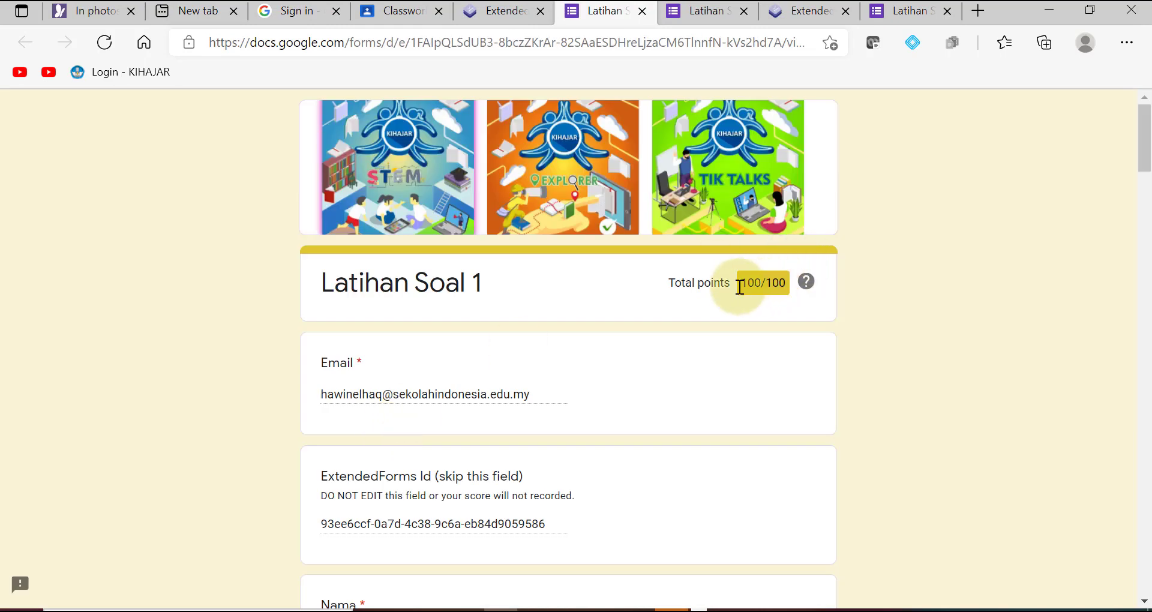
# Step: Open the full Latihan soal copy assignment in Classroom as the student and mark it as done
pyautogui.hotkey('ctrl', '4')
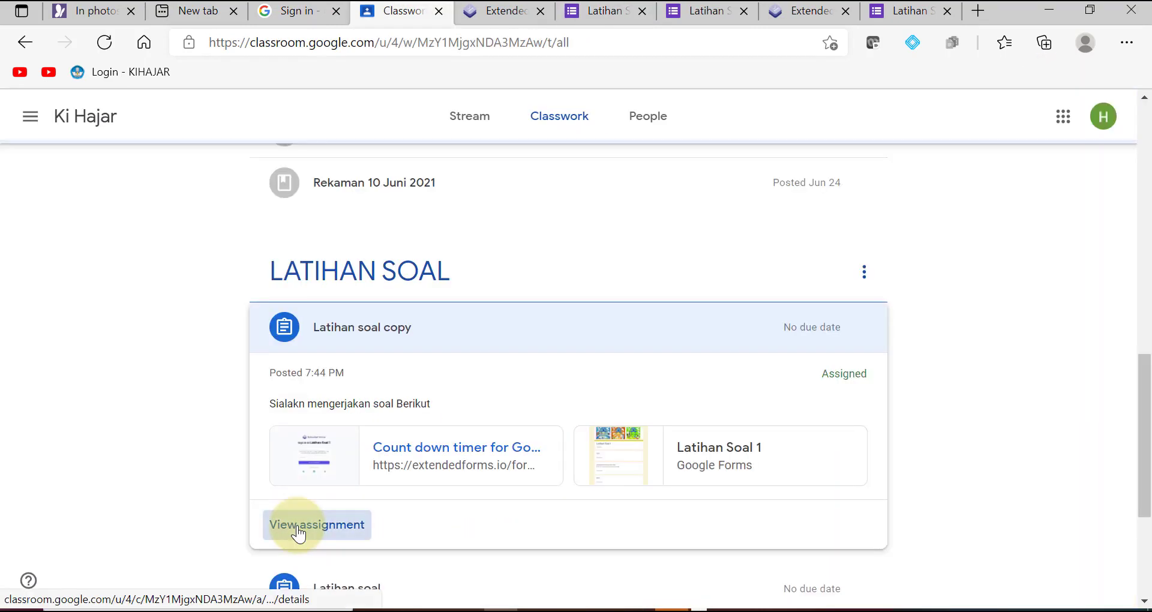
pyautogui.click(298, 532)
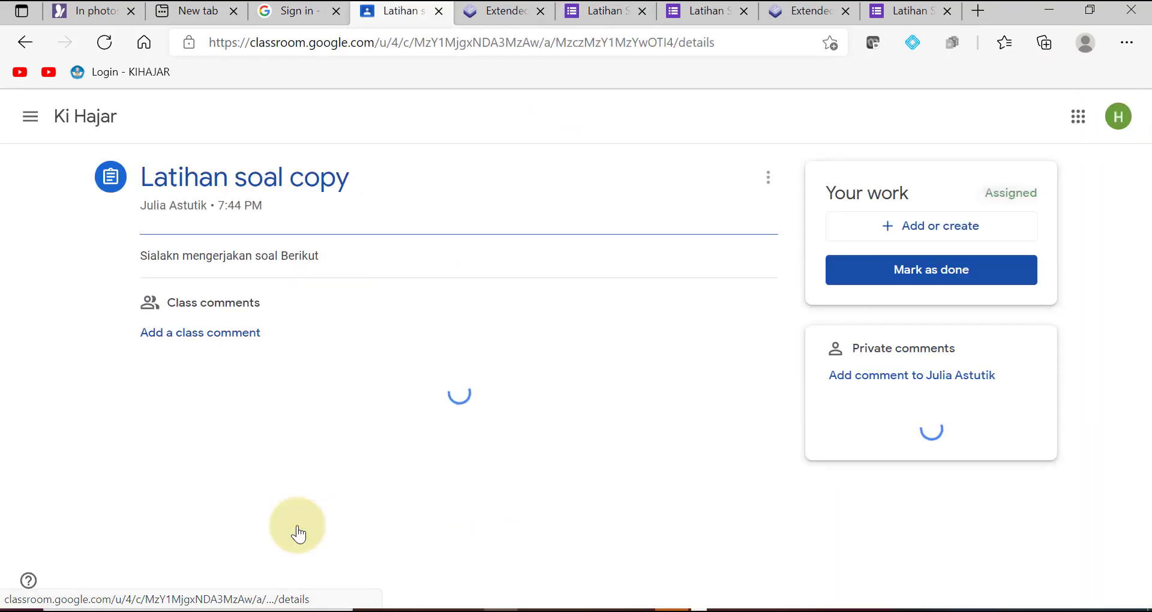
pyautogui.click(887, 282)
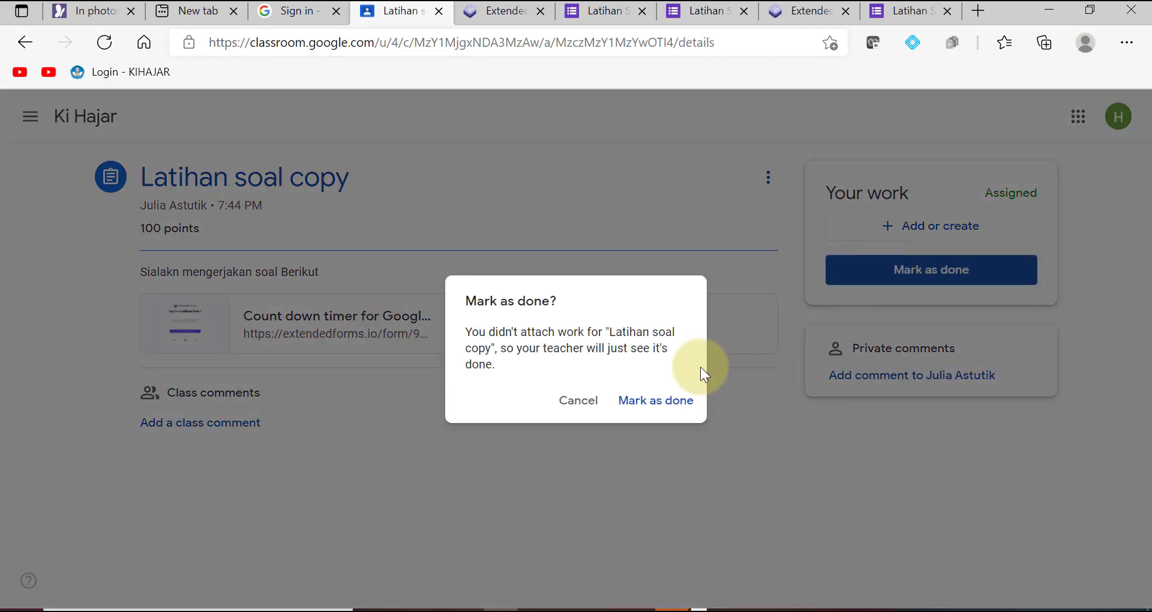
pyautogui.click(657, 402)
pyautogui.hotkey('ctrl', '6')
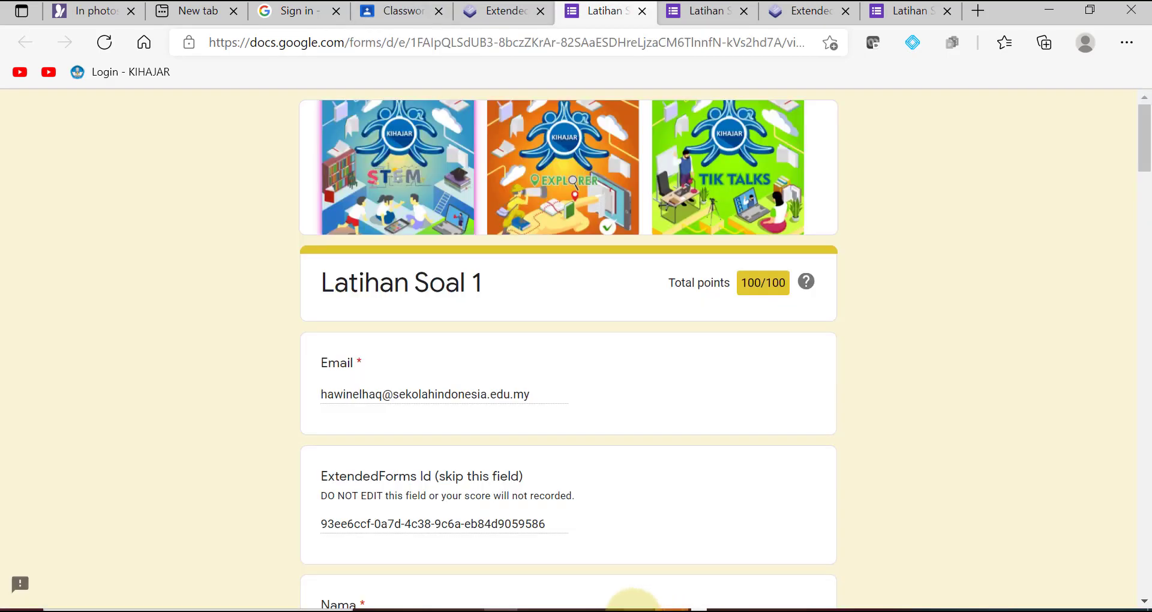
# Step: Switch to the teacher's Chrome window and view the turned-in student work for the Latihan soal copy assignment
pyautogui.click(570, 609)
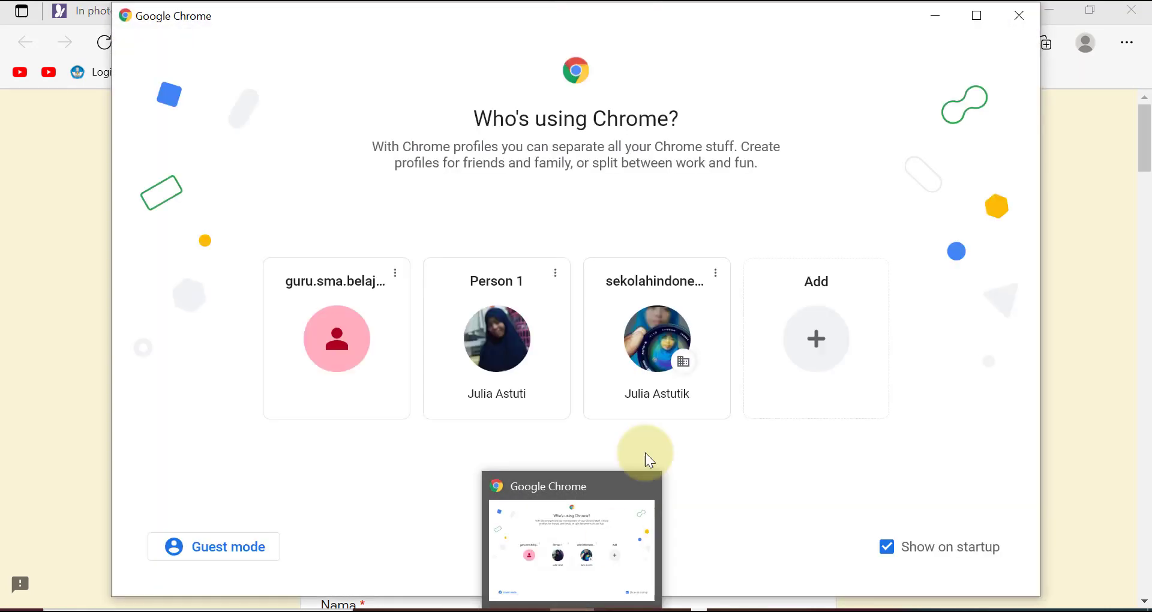
pyautogui.click(662, 375)
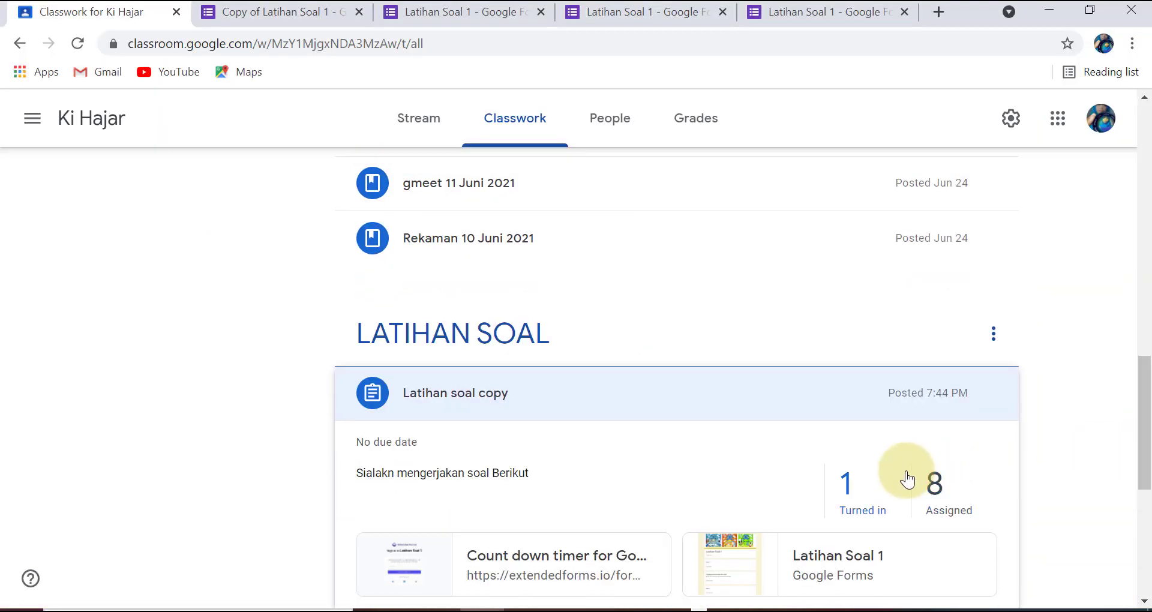
pyautogui.click(847, 501)
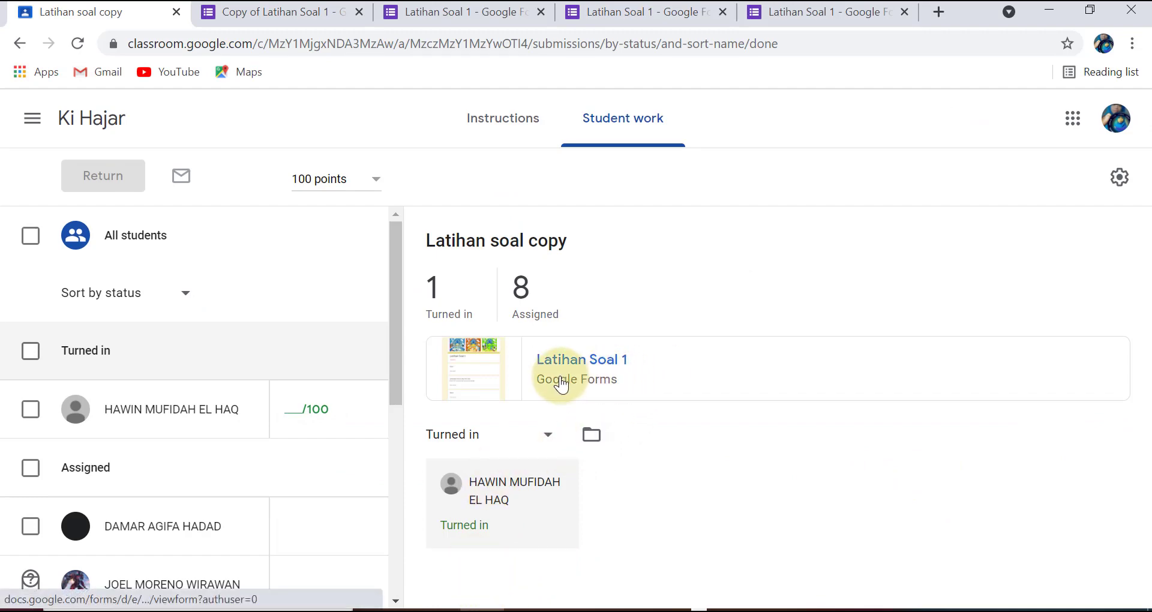
# Step: Open the Copy of Latihan Soal 1 quiz from the teacher's recent forms in Google Forms and view its response summary
pyautogui.click(1072, 119)
pyautogui.scroll(-5, 1136, 288)
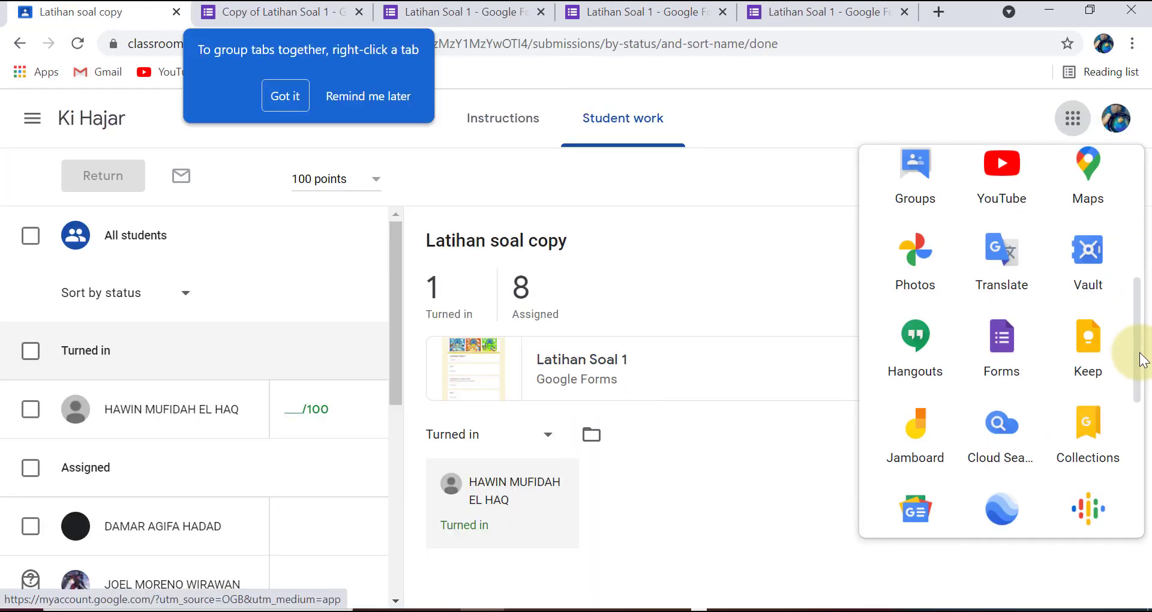
pyautogui.click(1007, 354)
pyautogui.moveTo(1144, 154)
pyautogui.mouseDown()
pyautogui.moveTo(1146, 198)
pyautogui.moveTo(1144, 144)
pyautogui.mouseUp()
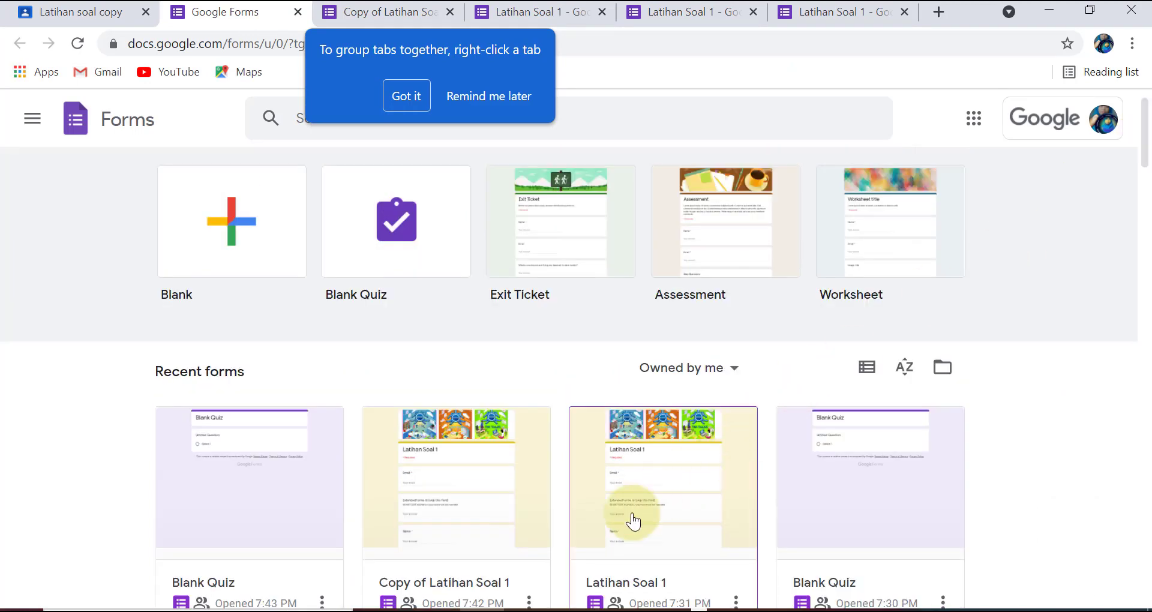
pyautogui.click(461, 472)
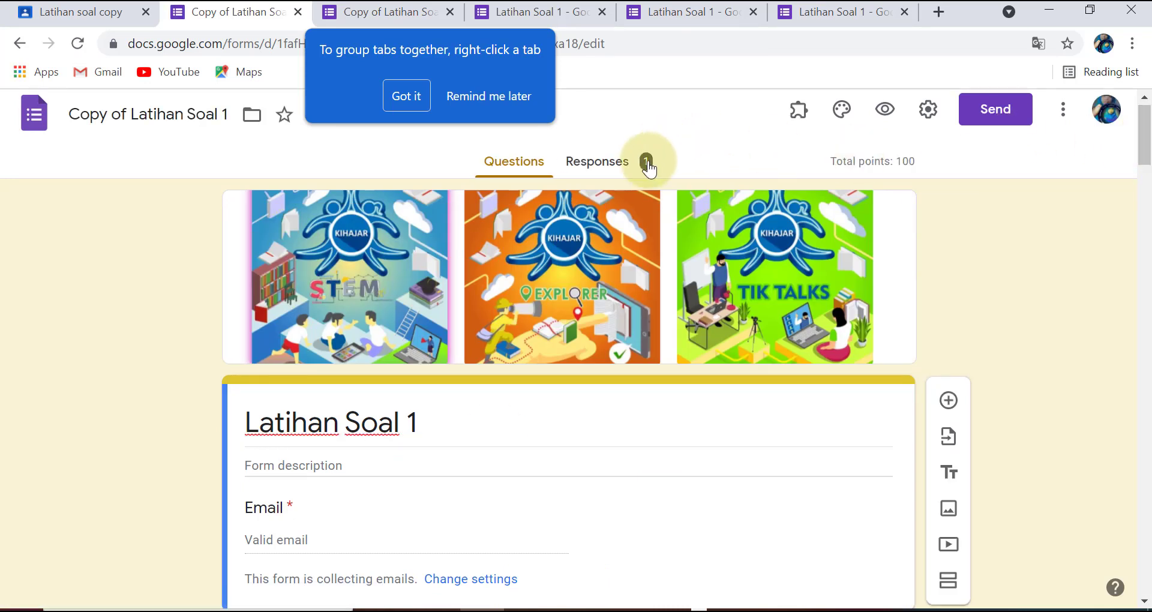
pyautogui.click(647, 166)
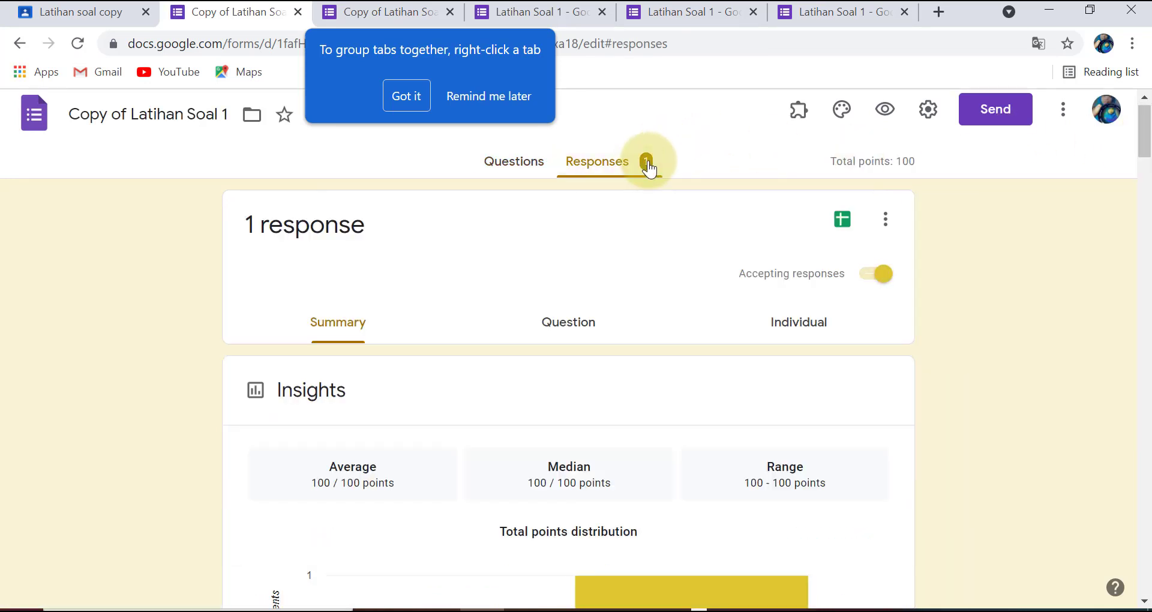
pyautogui.moveTo(1146, 135)
pyautogui.mouseDown()
pyautogui.moveTo(1146, 173)
pyautogui.moveTo(1143, 150)
pyautogui.mouseUp()
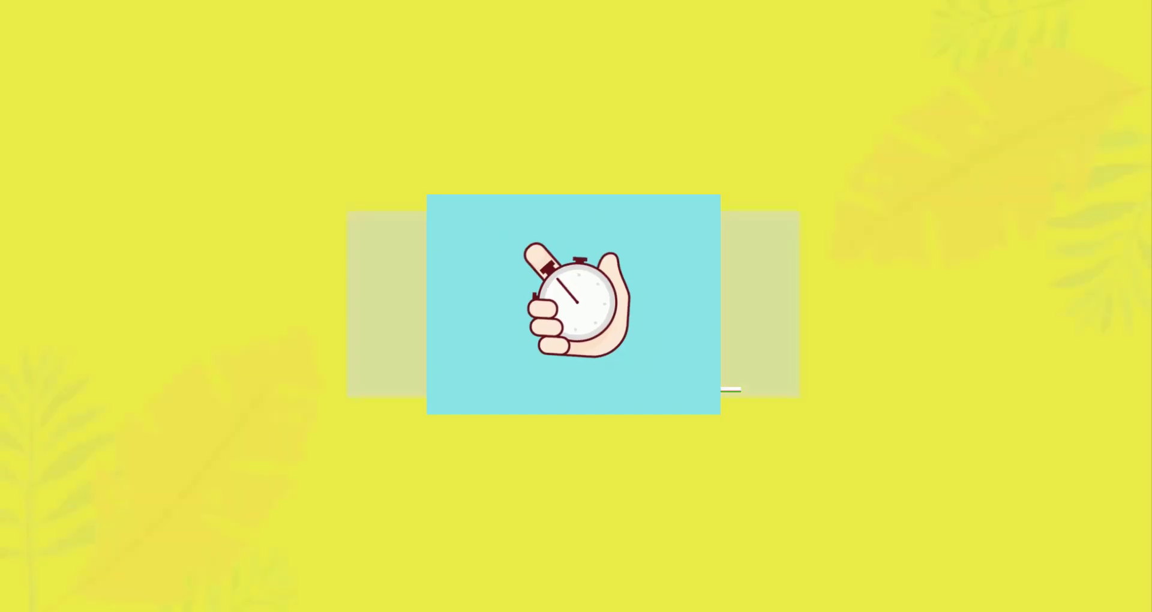